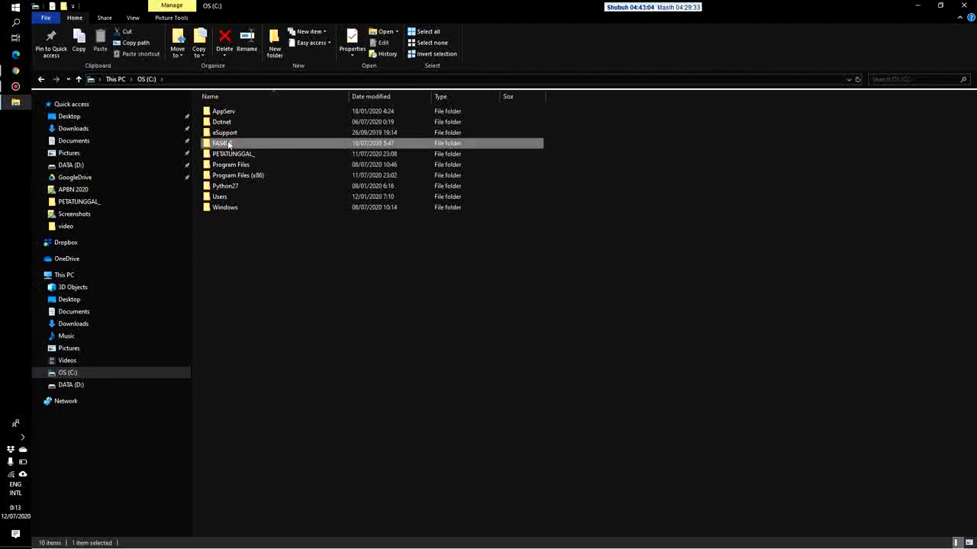
Browse the Program Files and PETATUNGGAL_ folders on the C: drive
mouse_move(328, 148)
click(233, 162)
click(232, 155)
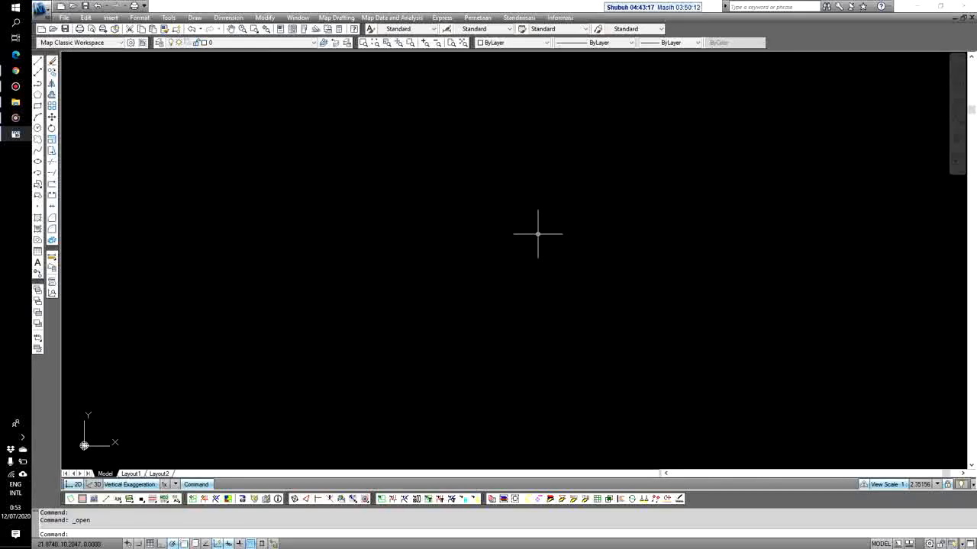
In Pemetaan > Peta Desa, select kecamatan 12 BAHODOPI and village 02 PADABAHO
click(476, 19)
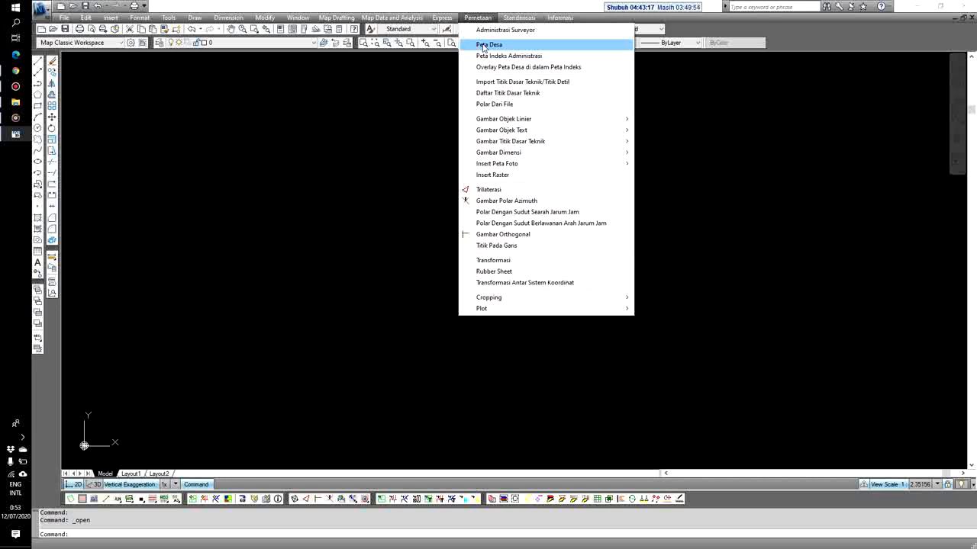
click(520, 45)
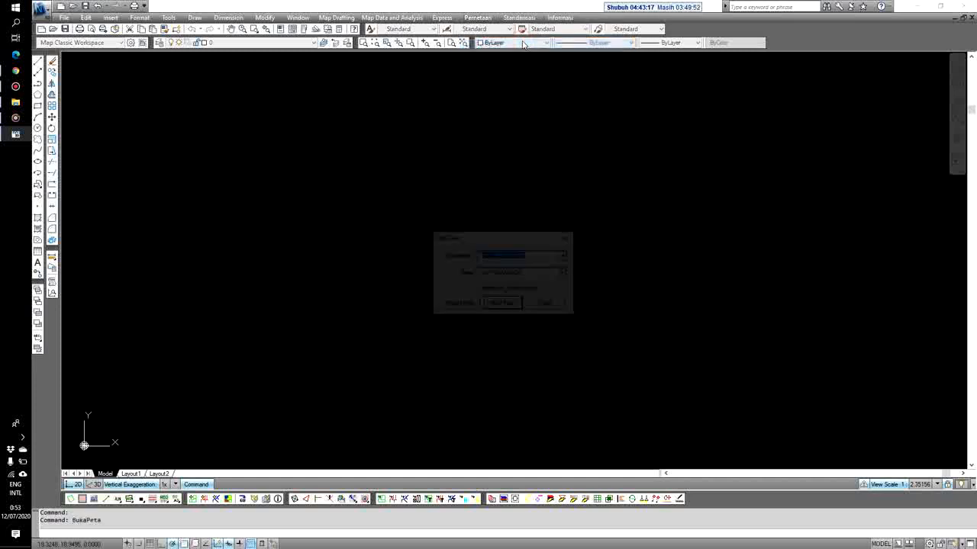
click(545, 257)
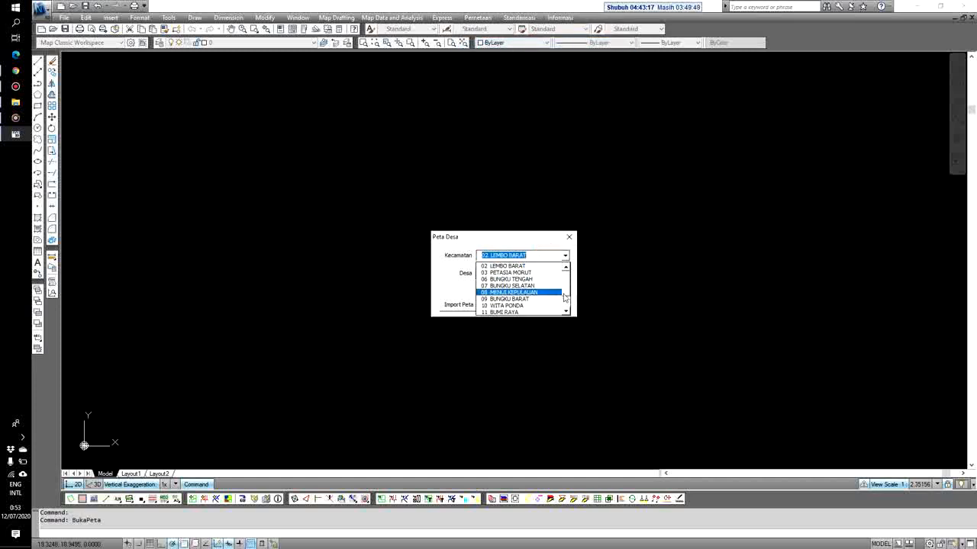
scroll(567, 290, down, 1)
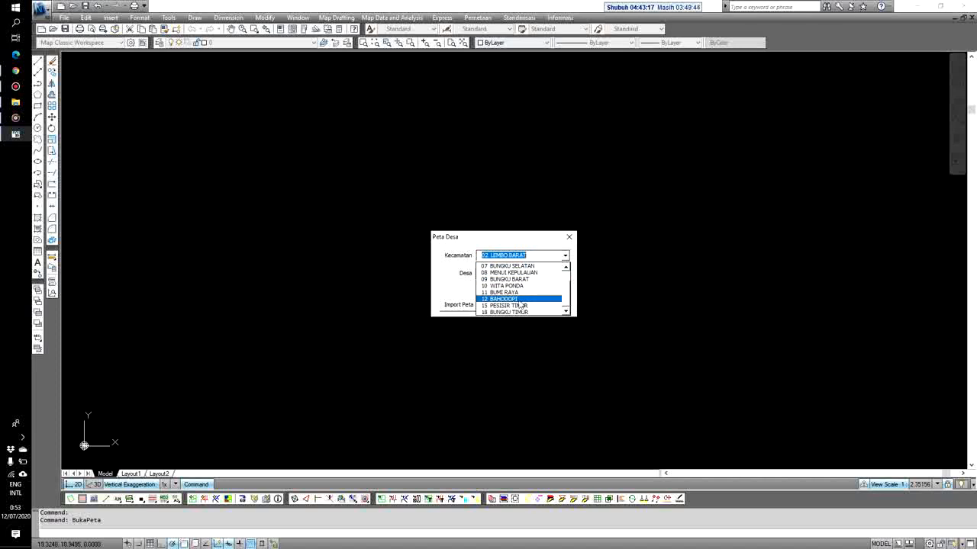
click(519, 299)
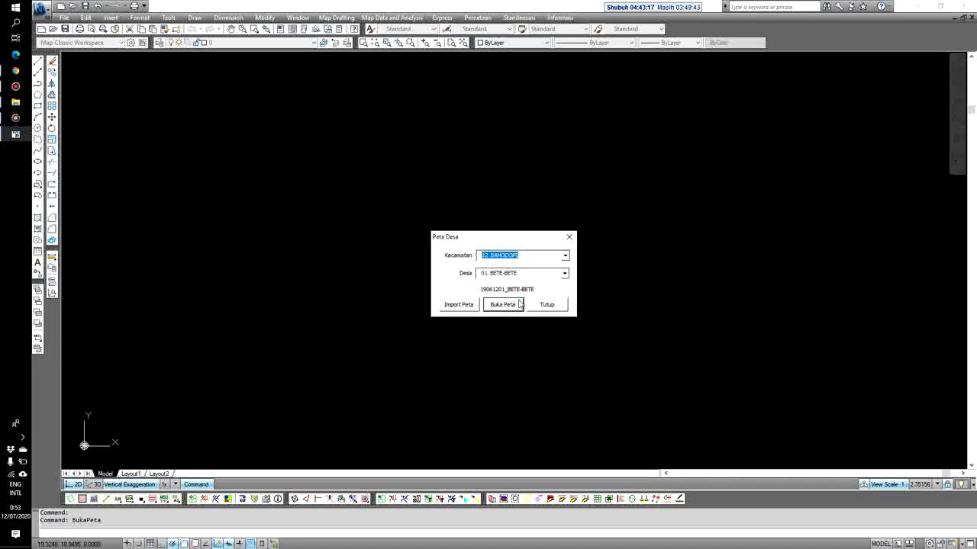
click(565, 273)
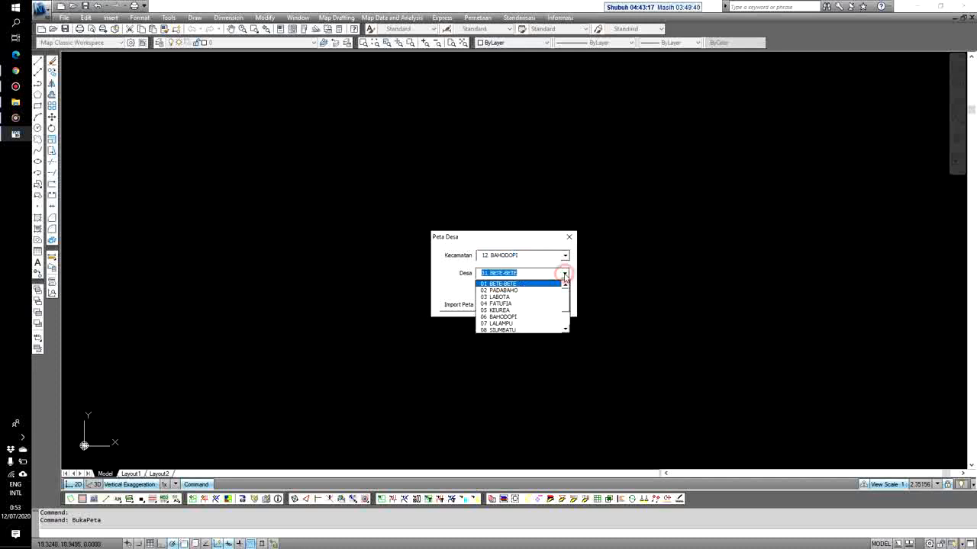
click(519, 291)
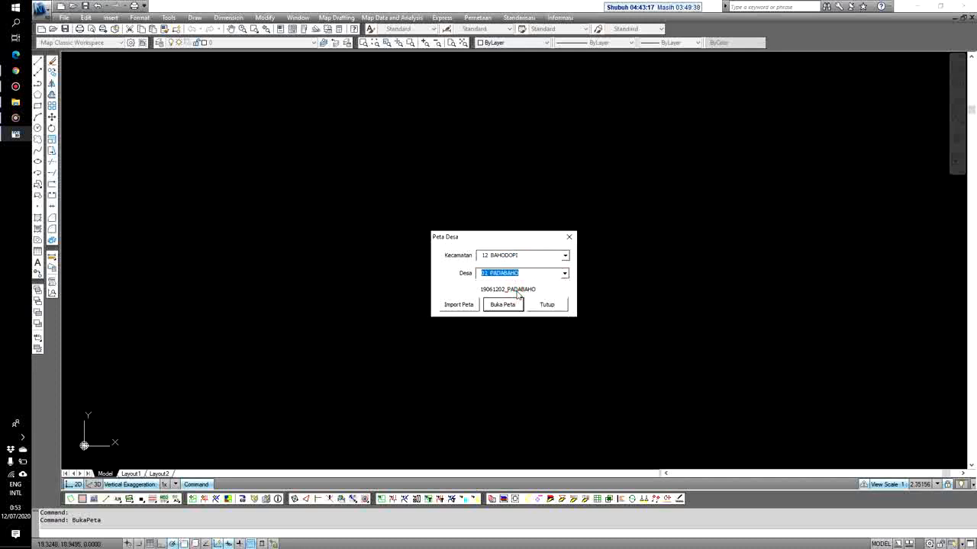
Import the padabaho map file from the Dropbox\Aplikasi folder
click(459, 305)
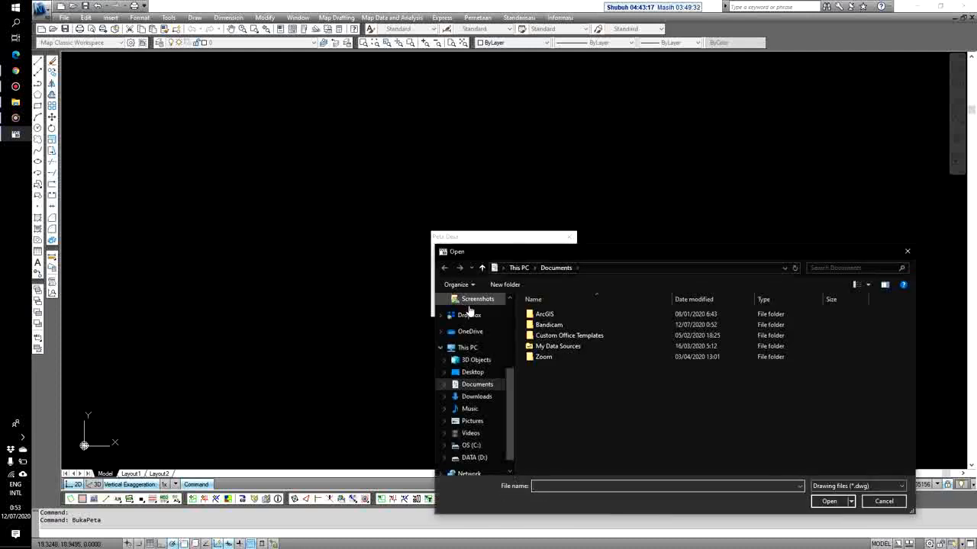
drag(512, 450, 509, 410)
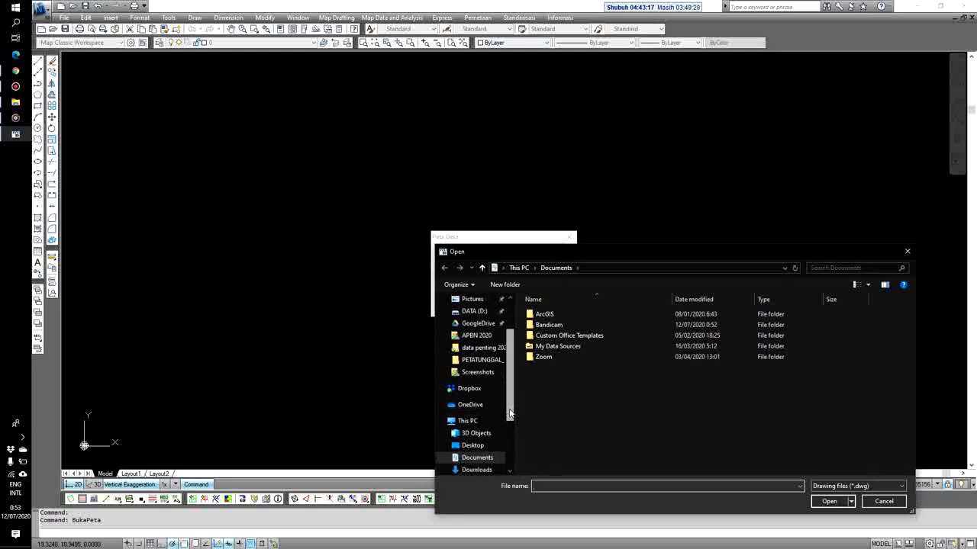
click(469, 389)
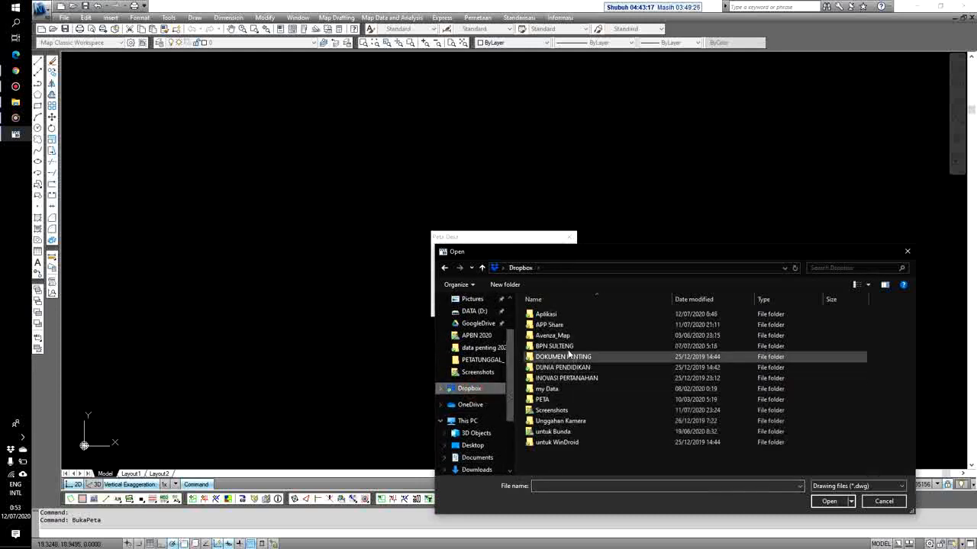
double_click(549, 316)
click(550, 337)
click(829, 502)
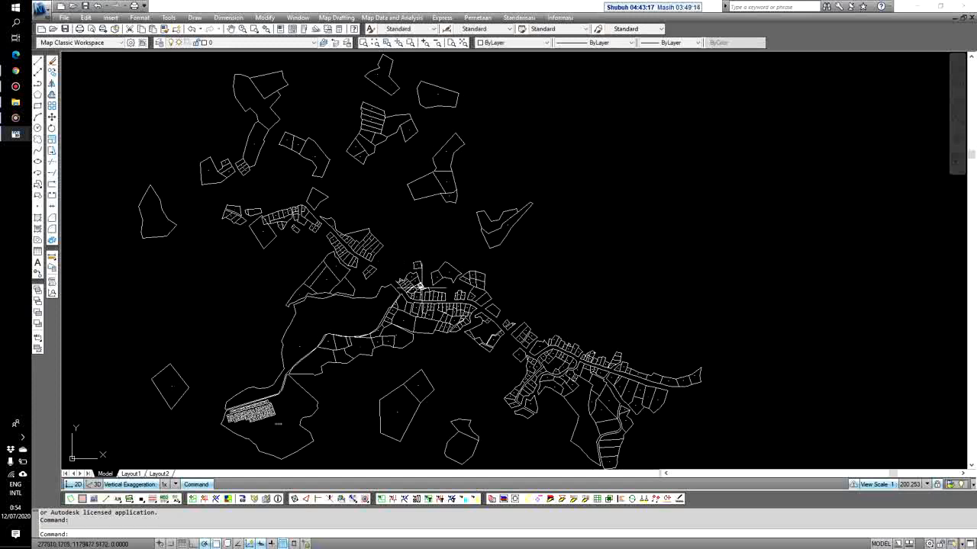
In Peta Indeks Administrasi, choose TM3 zone 51.1 and dismiss the map-not-found warning
click(476, 18)
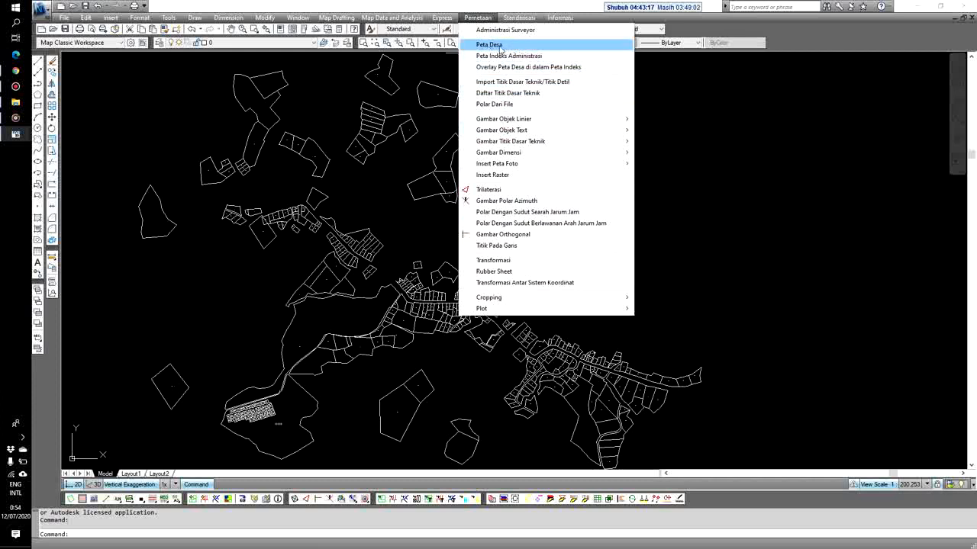
click(570, 56)
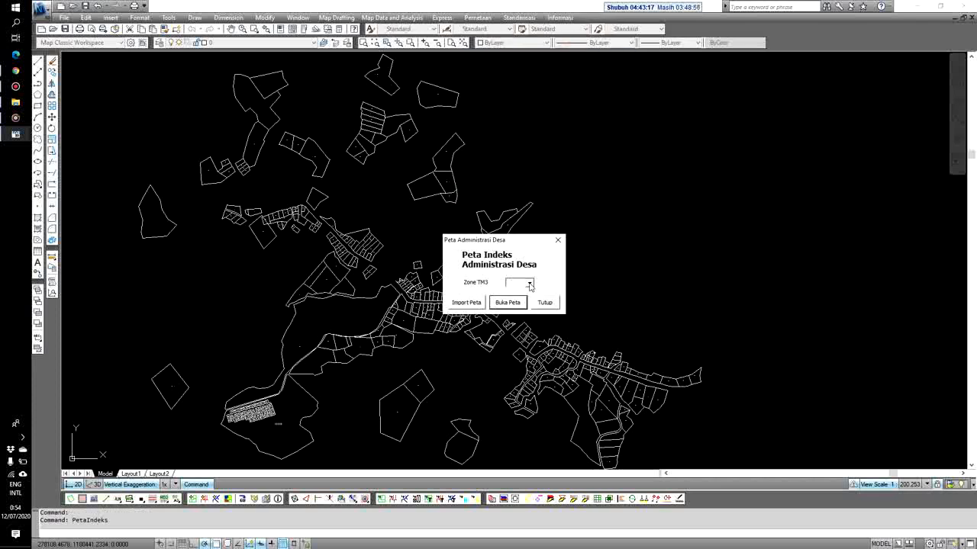
click(529, 283)
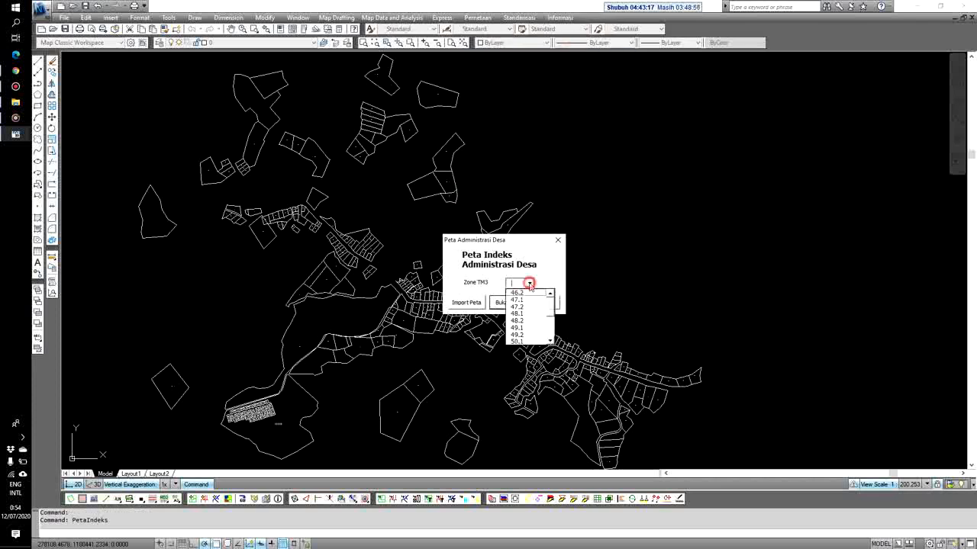
scroll(549, 341, down, 1)
click(528, 342)
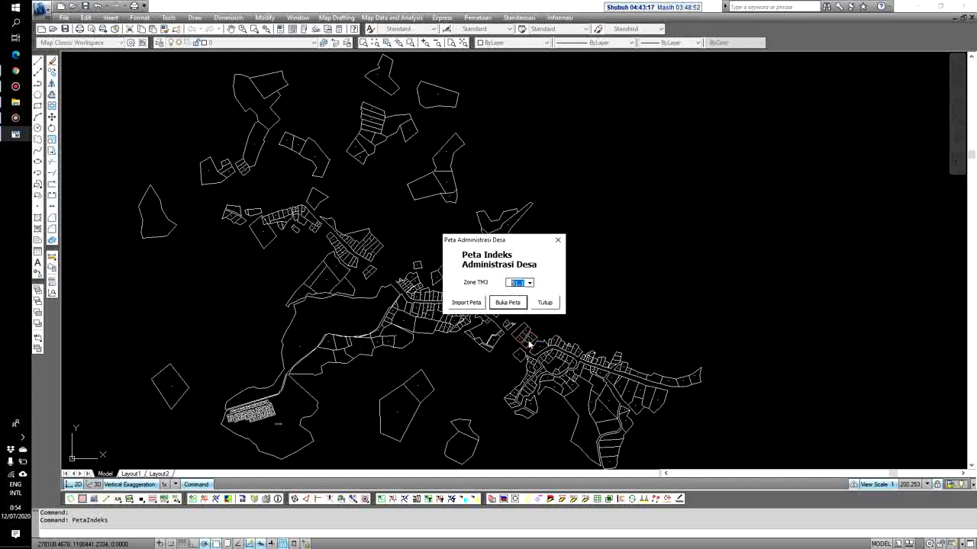
click(509, 305)
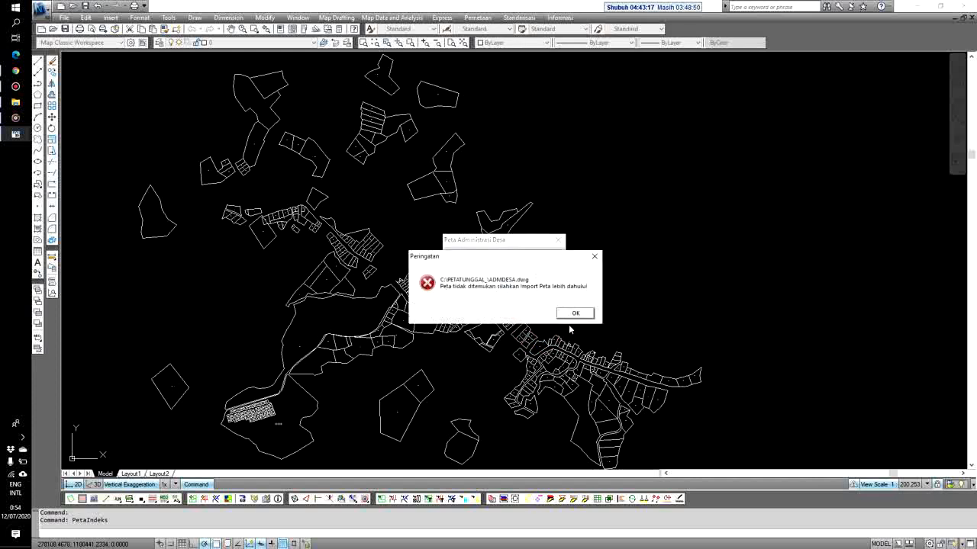
click(575, 313)
Import the adm_Morowali index map and zoom to its full extents
click(468, 304)
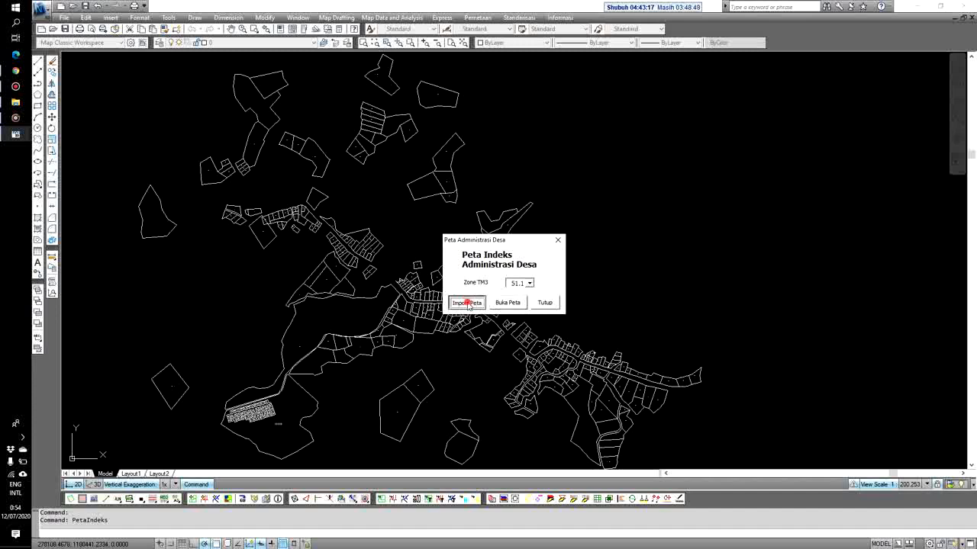
click(568, 328)
click(840, 504)
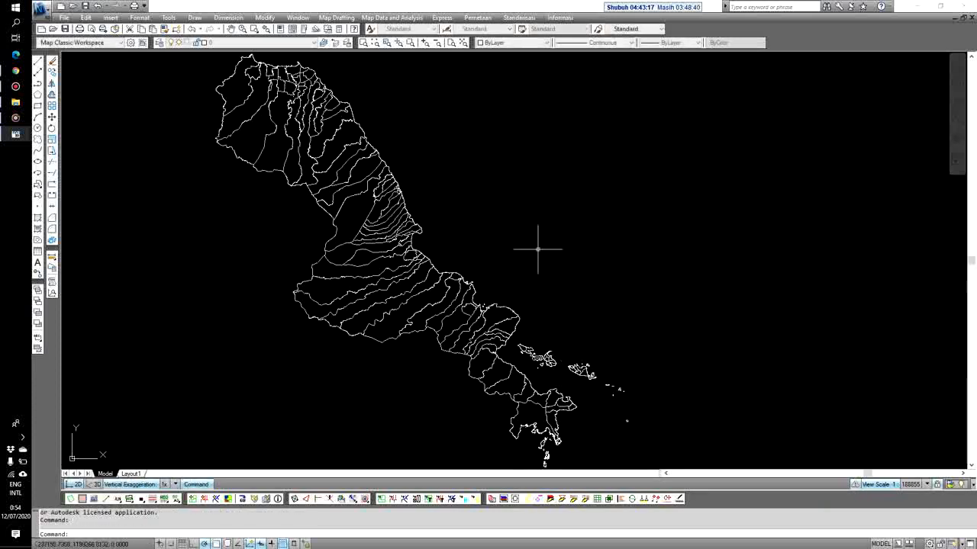
click(462, 42)
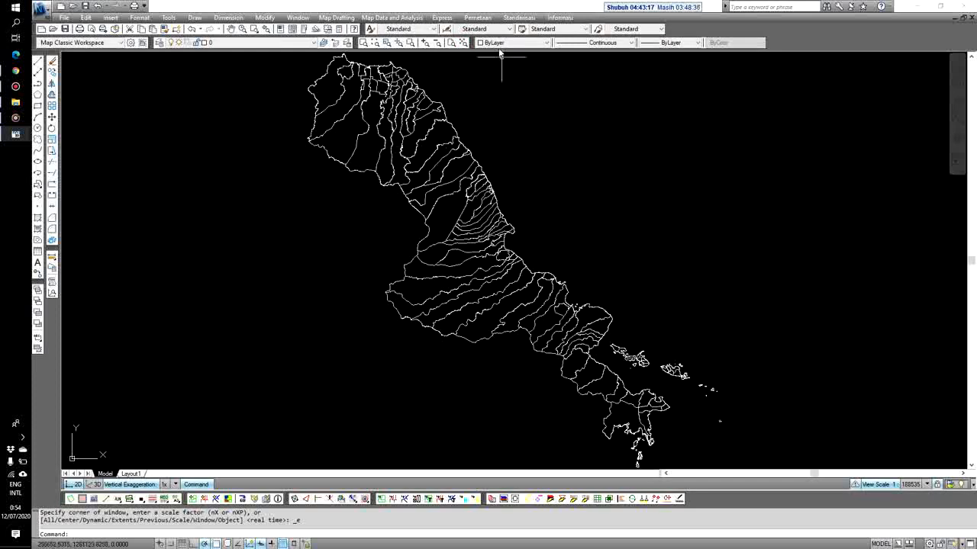
click(477, 17)
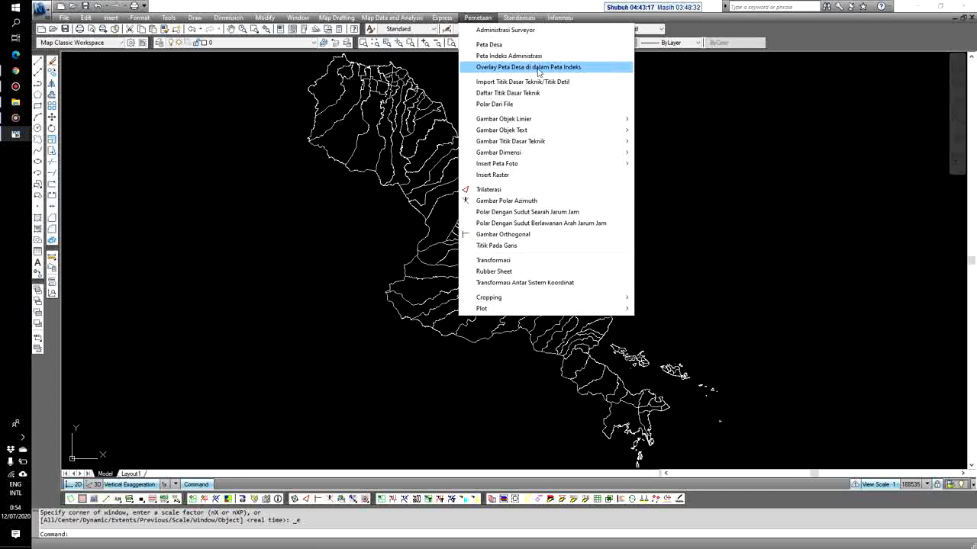
Choose district 12BAHODOPI and move PADABAHO to the attach list in the overlay tool, then attach it
click(538, 72)
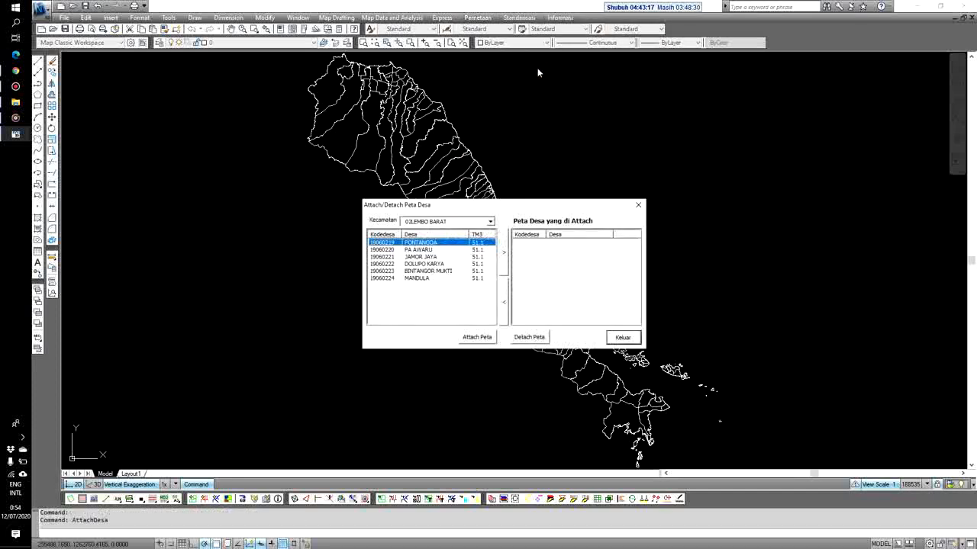
click(489, 221)
scroll(493, 251, down, 2)
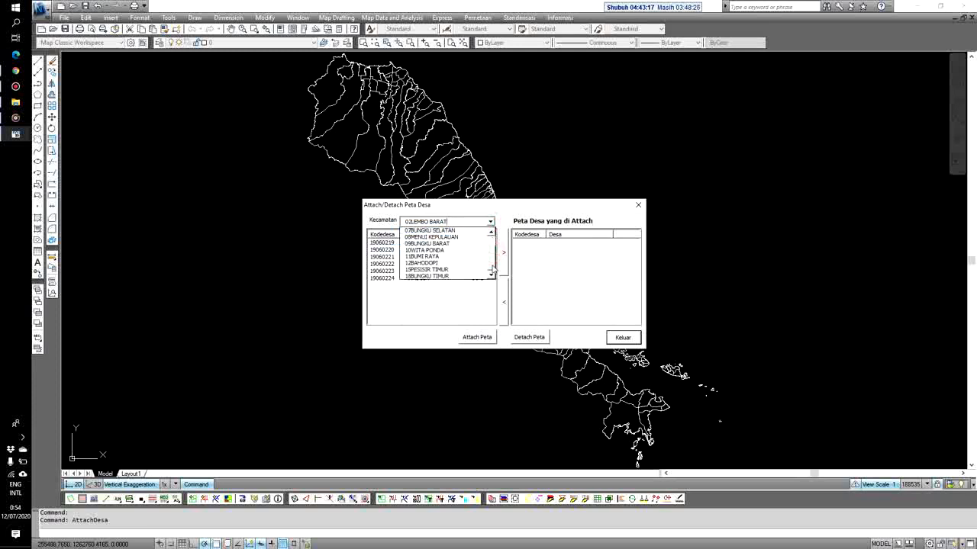
click(448, 268)
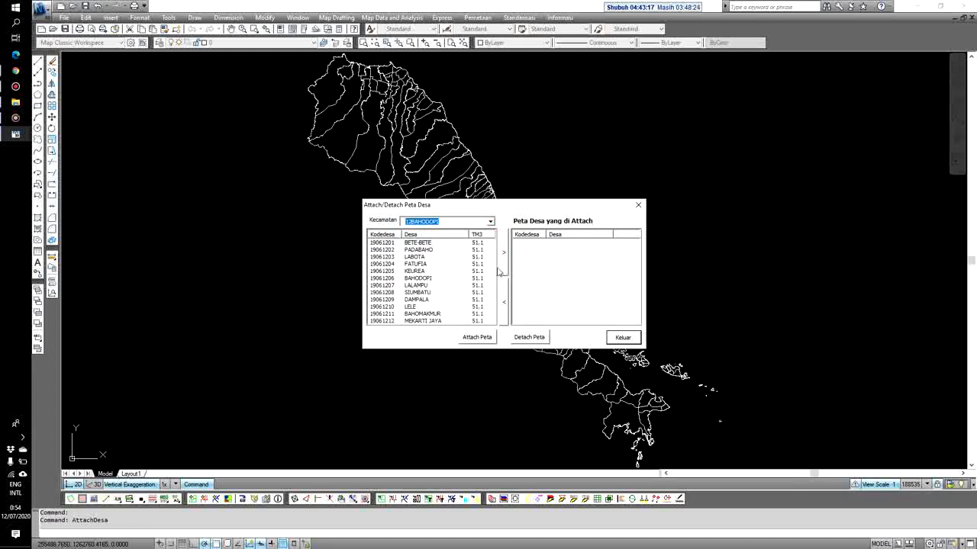
click(419, 250)
click(504, 263)
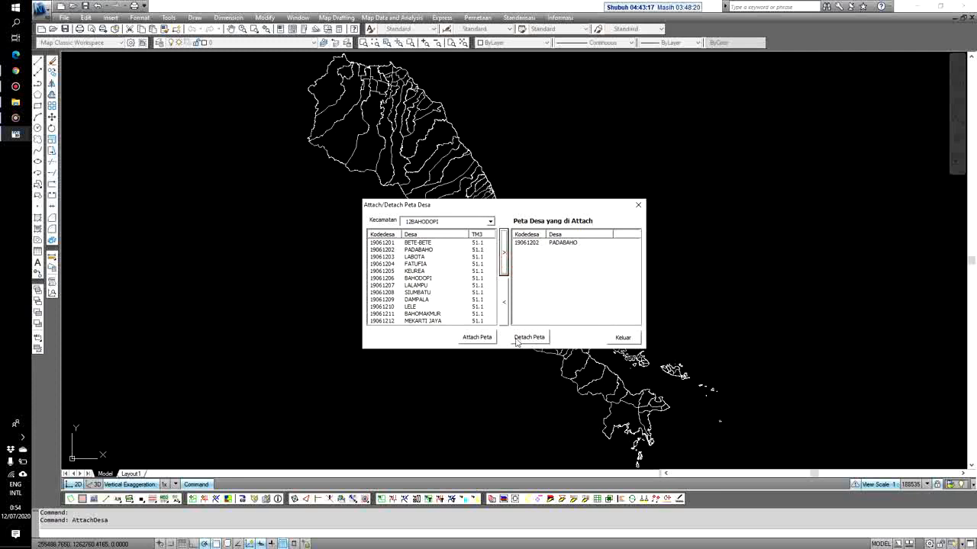
click(477, 338)
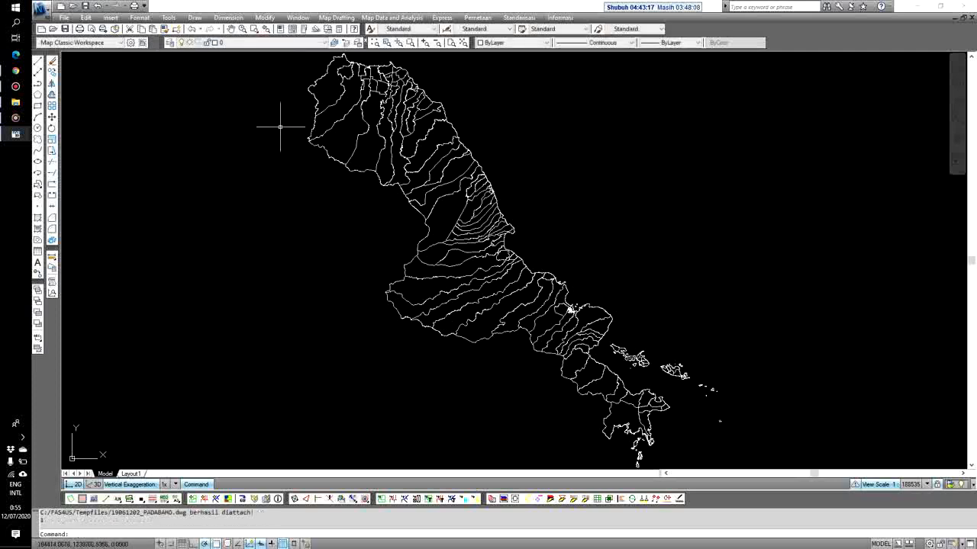
click(271, 41)
Zoom in and out over the attached 19061202_PADABAHO map, ending on the settlement cluster
scroll(573, 316, up, 5)
scroll(569, 314, up, 3)
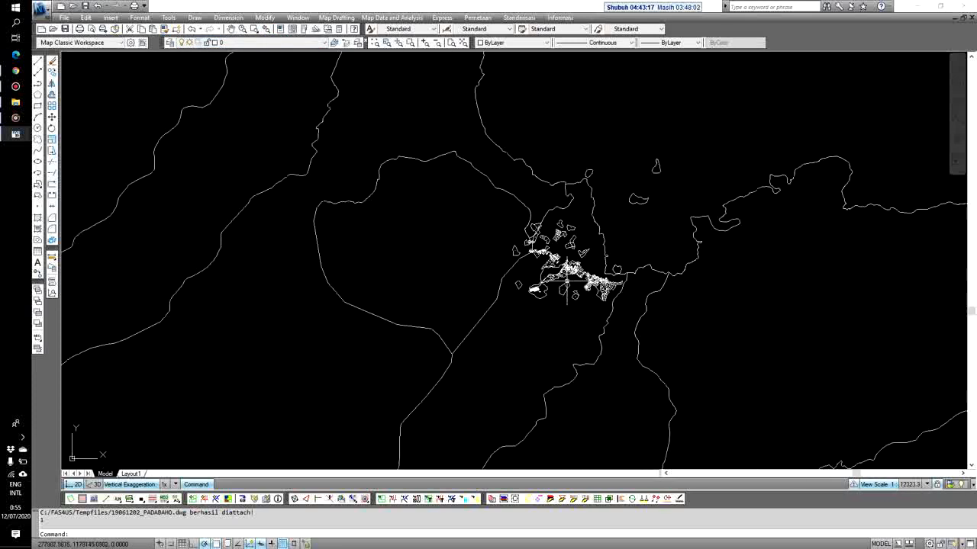
scroll(543, 318, down, 3)
scroll(450, 297, down, 5)
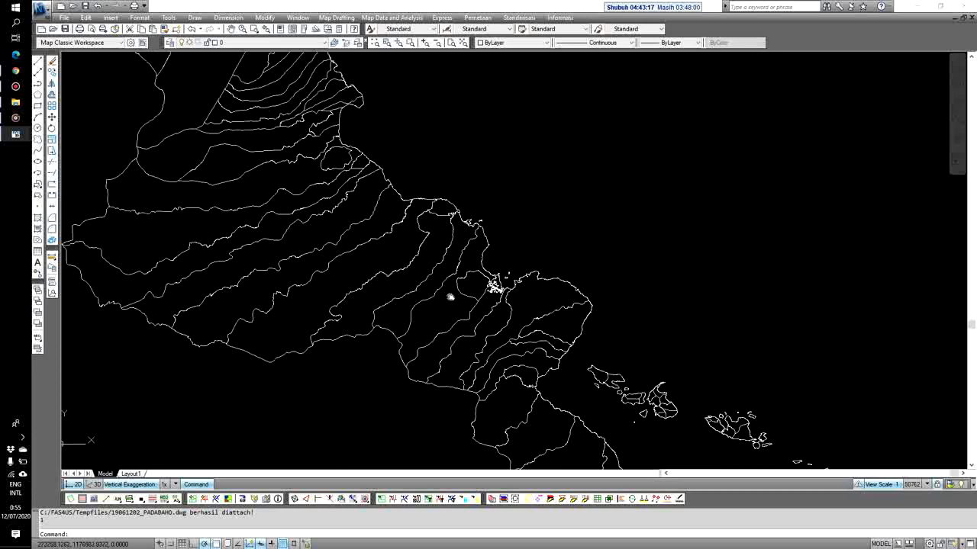
scroll(432, 265, up, 5)
scroll(364, 305, down, 4)
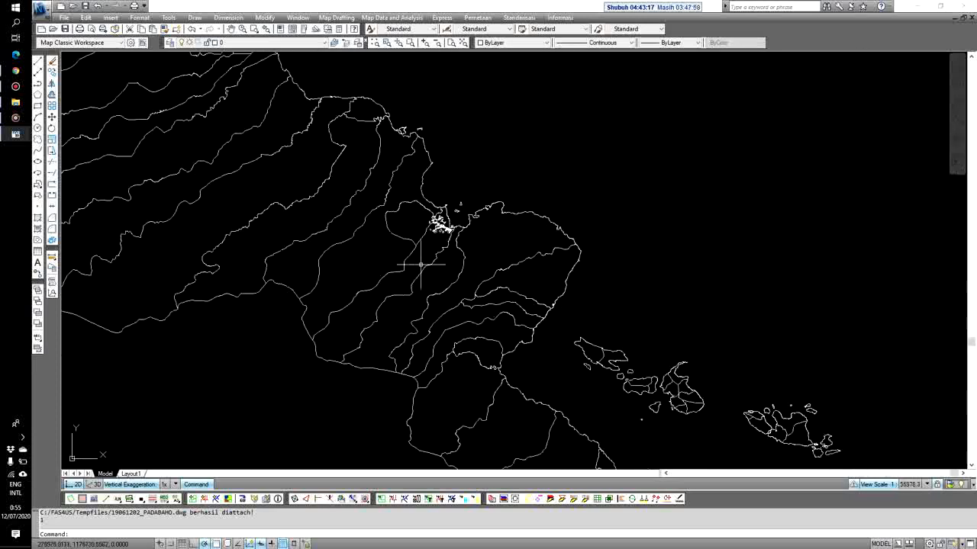
scroll(456, 229, up, 8)
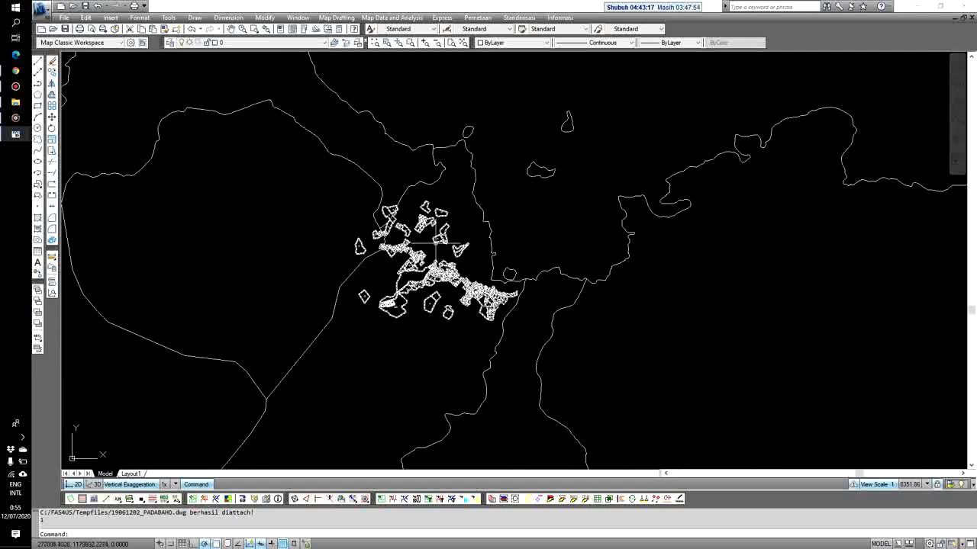
scroll(383, 264, up, 3)
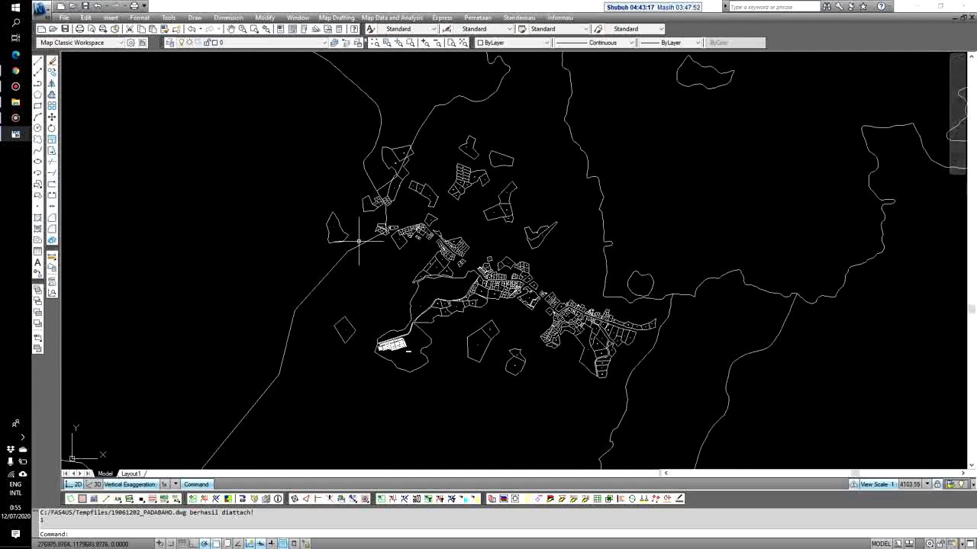
scroll(384, 191, up, 2)
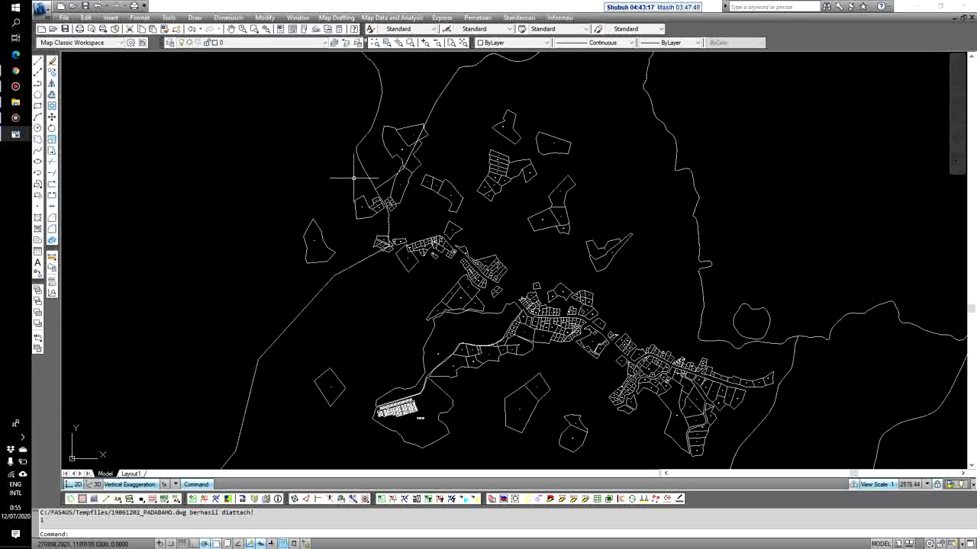
scroll(412, 195, down, 4)
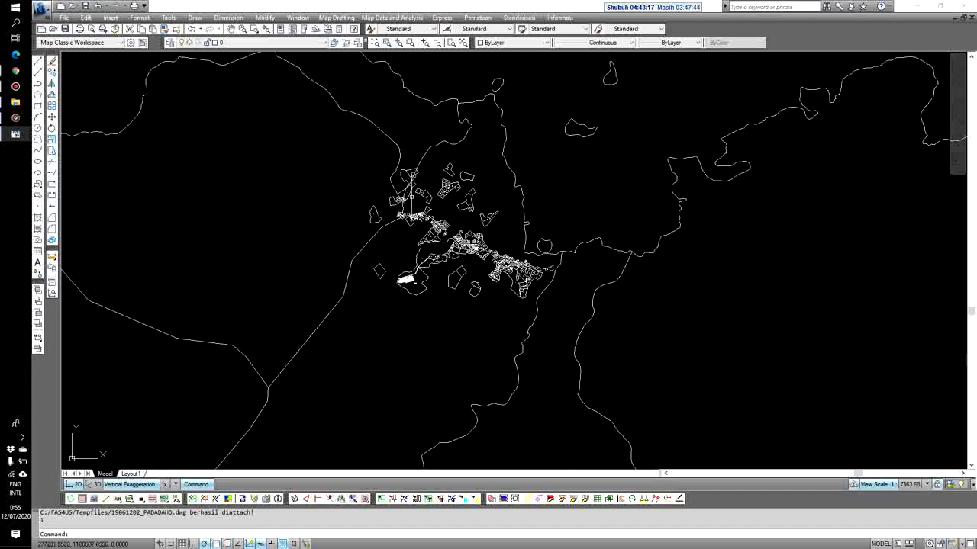
scroll(526, 205, down, 6)
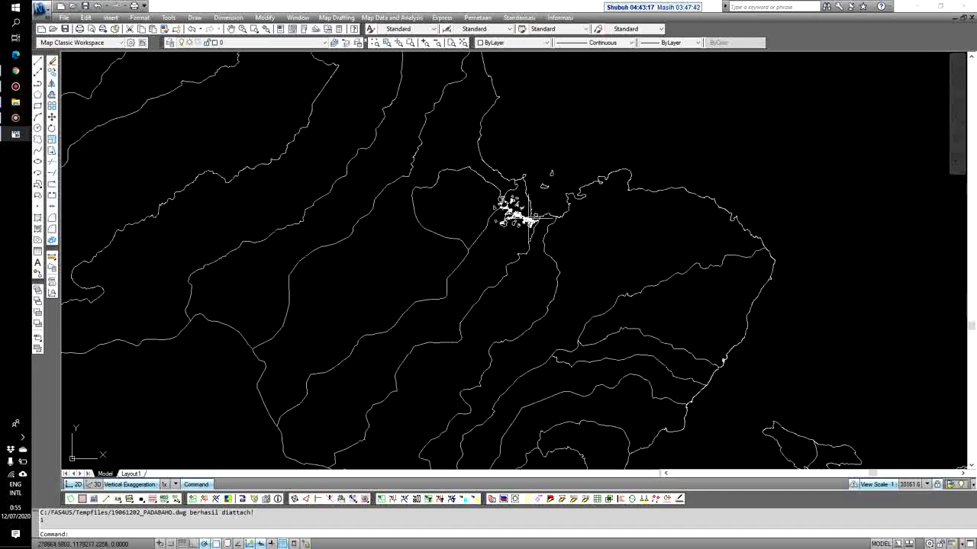
scroll(513, 216, down, 4)
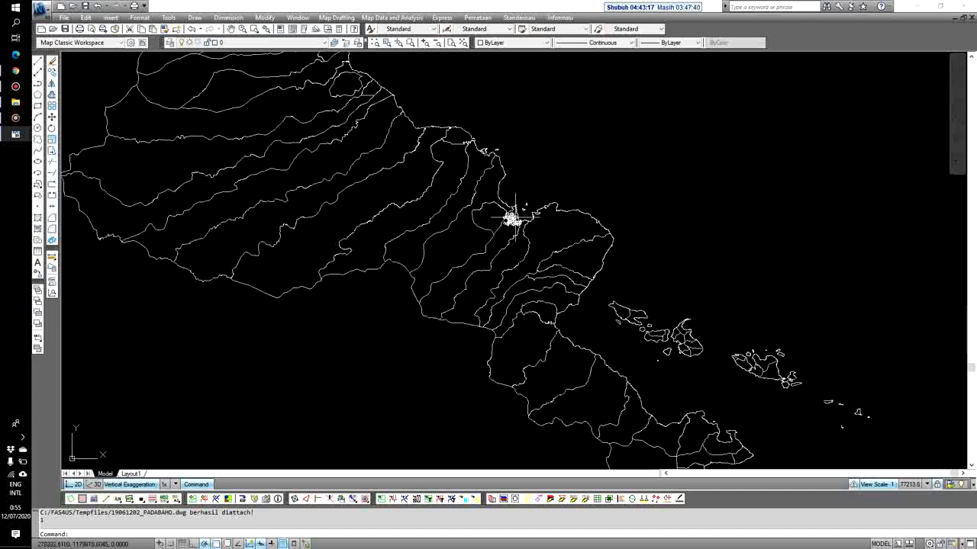
scroll(516, 216, up, 6)
scroll(516, 216, up, 8)
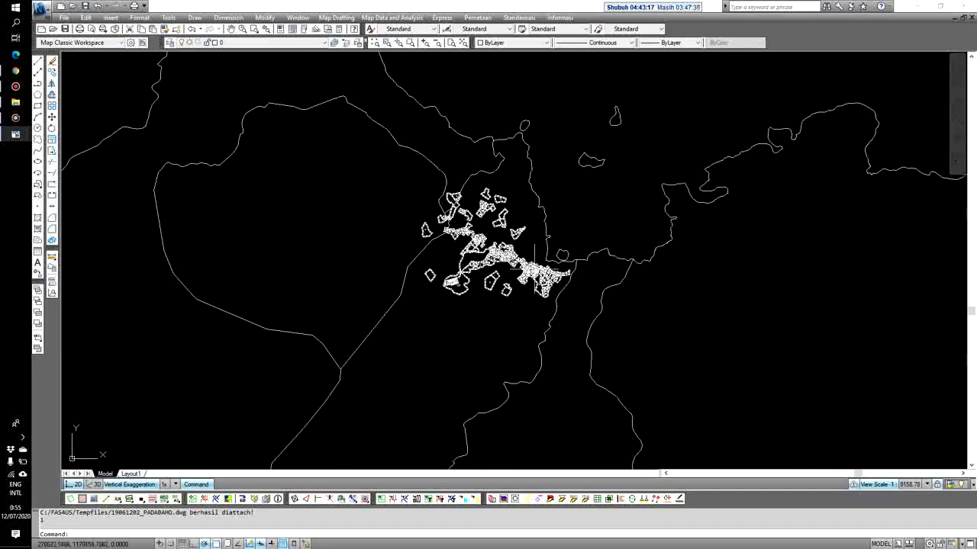
scroll(532, 252, up, 3)
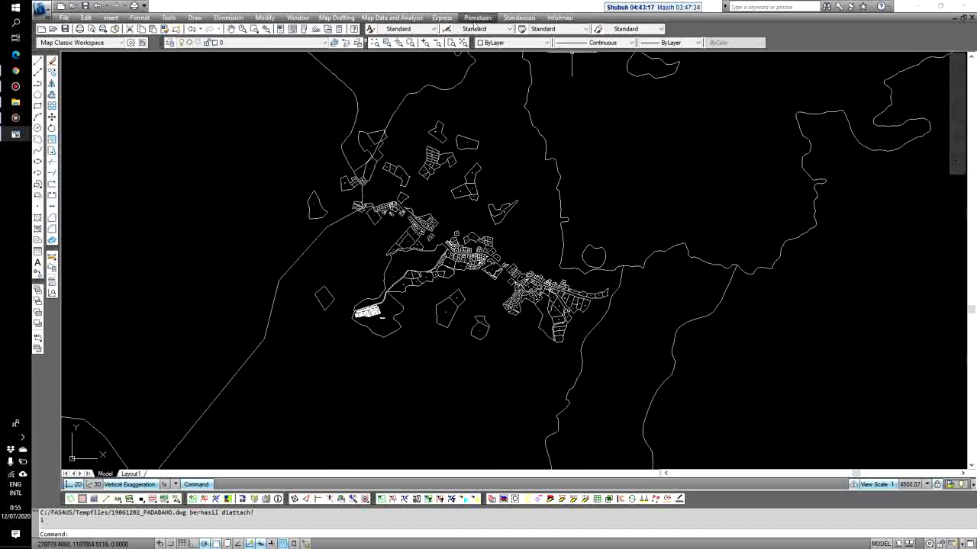
Run Standarisasi > Menu TM3 > Lembar Lembar to show the Pilih skala lembar TM3 list
click(477, 18)
mouse_move(521, 19)
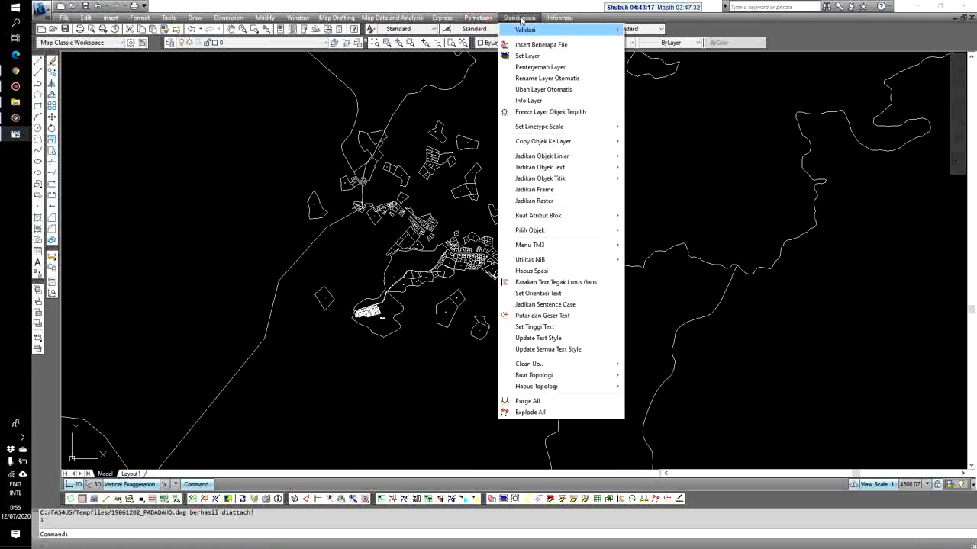
mouse_move(551, 245)
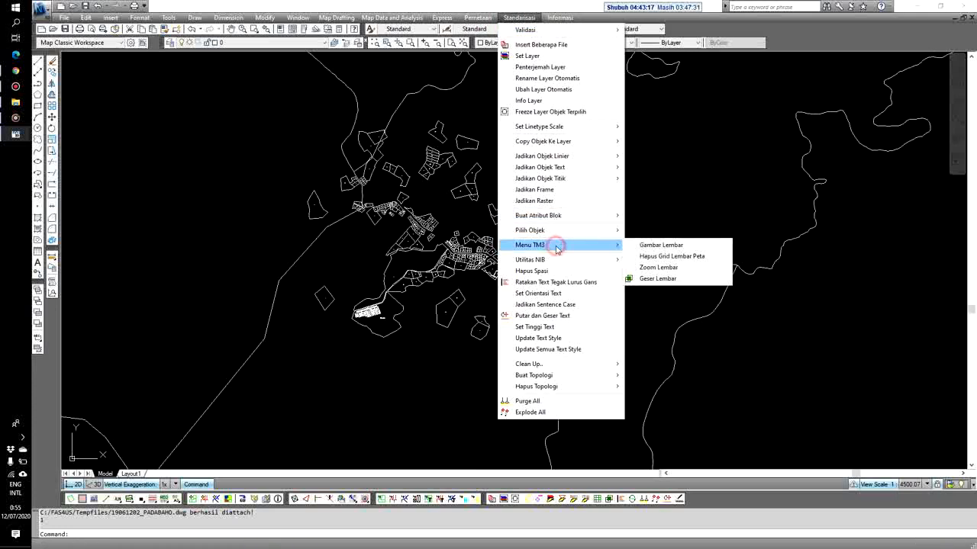
click(643, 245)
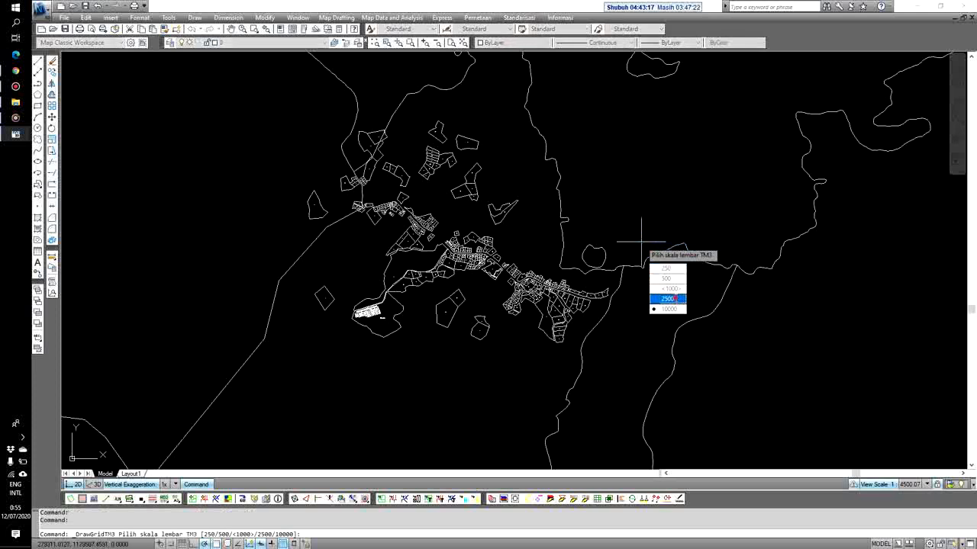
Generate the 1:2500 sheet grid and zoom around sheets 42.150-09, 41.150-08 and 42.150-05
click(668, 299)
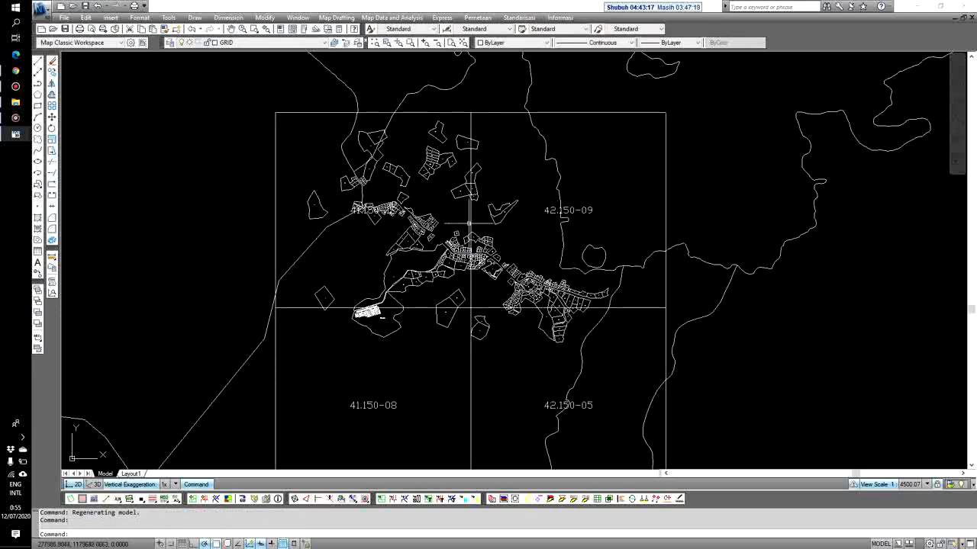
scroll(578, 222, up, 1)
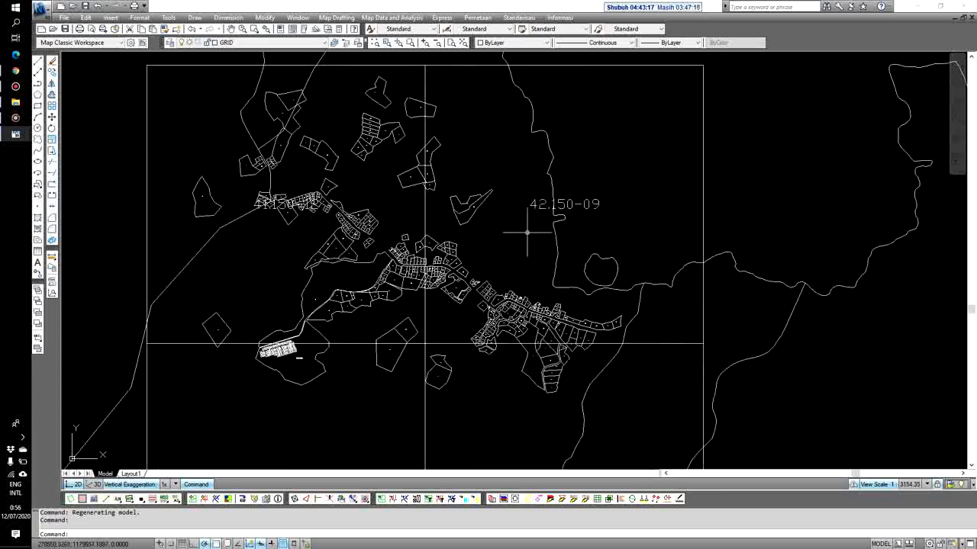
scroll(489, 268, down, 1)
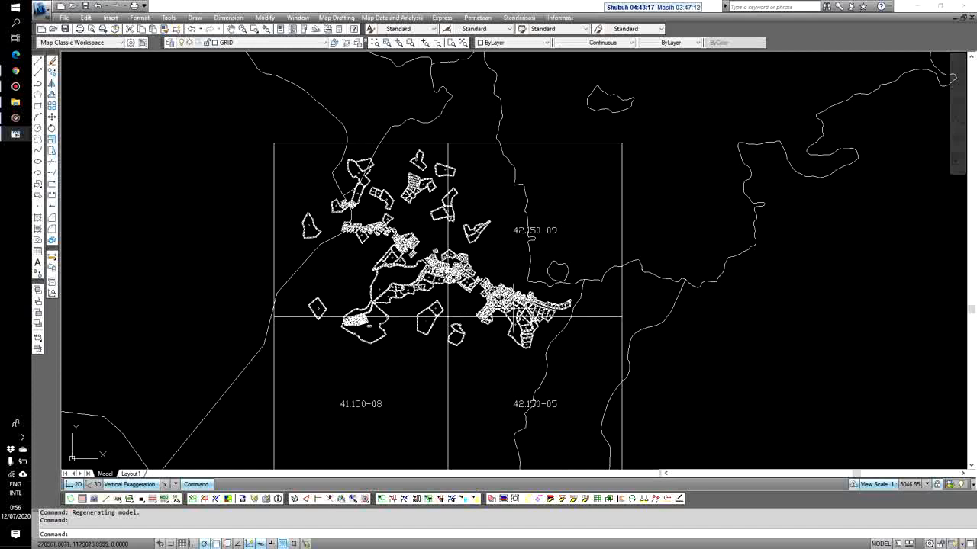
scroll(514, 307, up, 4)
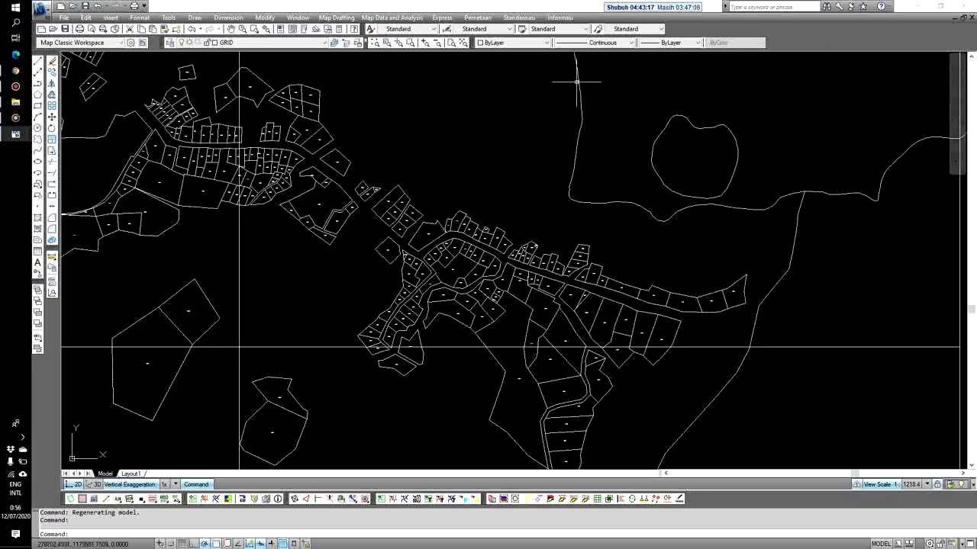
click(478, 17)
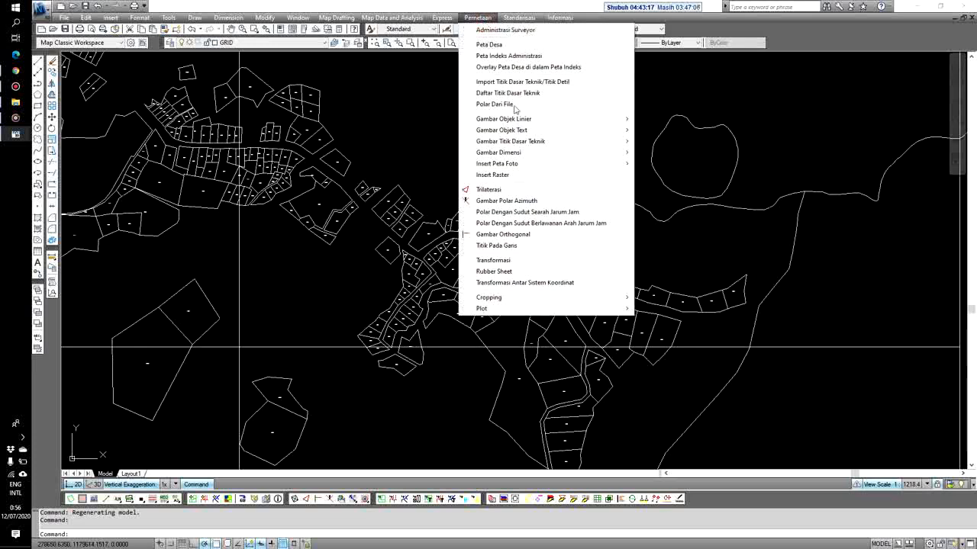
mouse_move(621, 308)
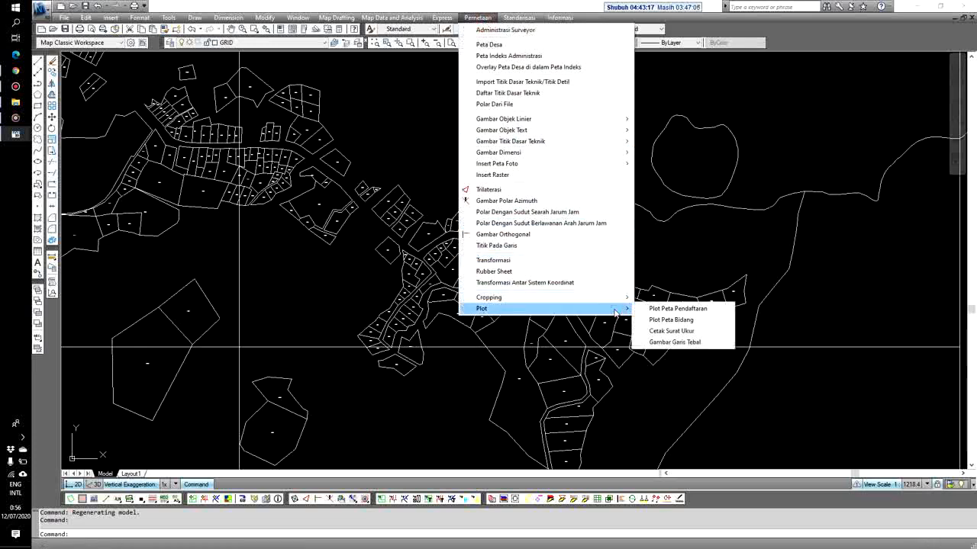
click(653, 308)
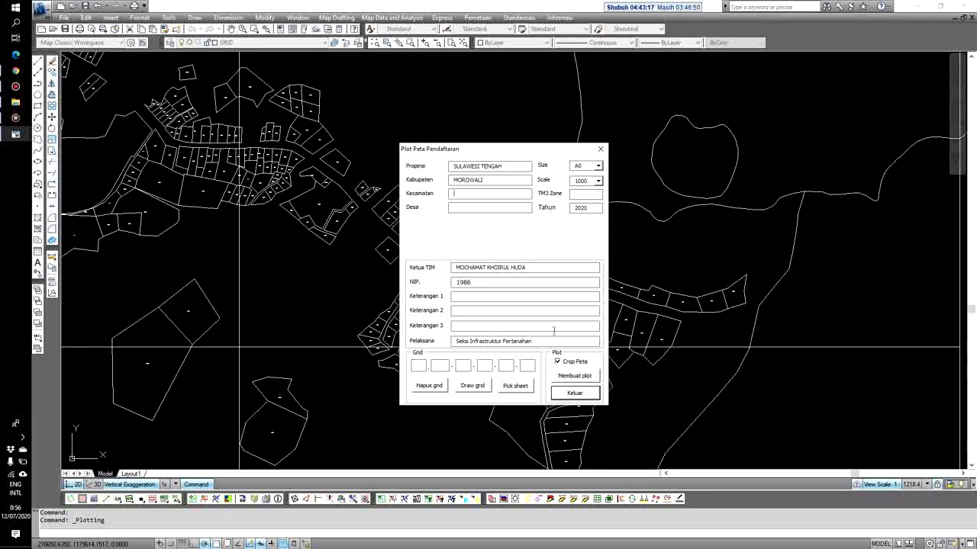
click(575, 394)
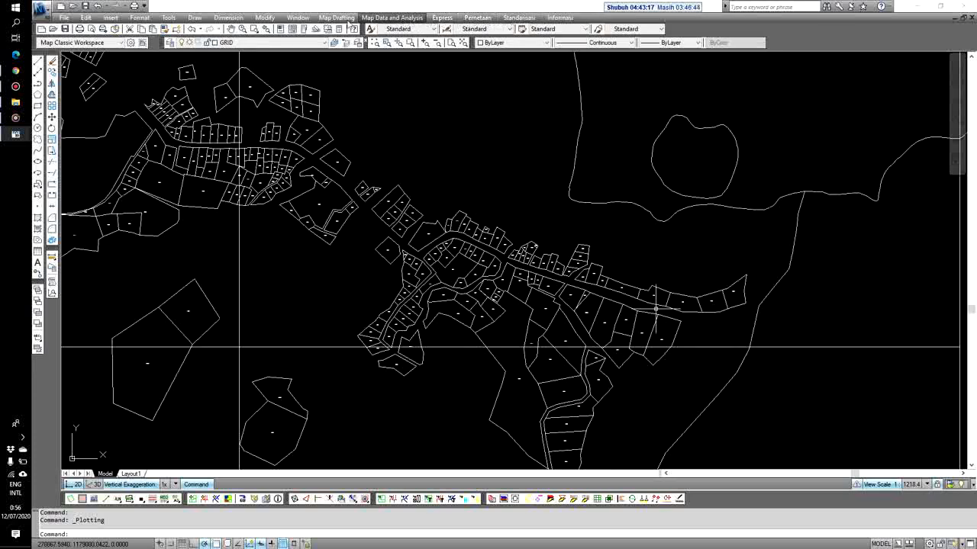
Switch to 19061202_PADABAHO.dwg from the Window menu and zoom in on its parcels
click(298, 17)
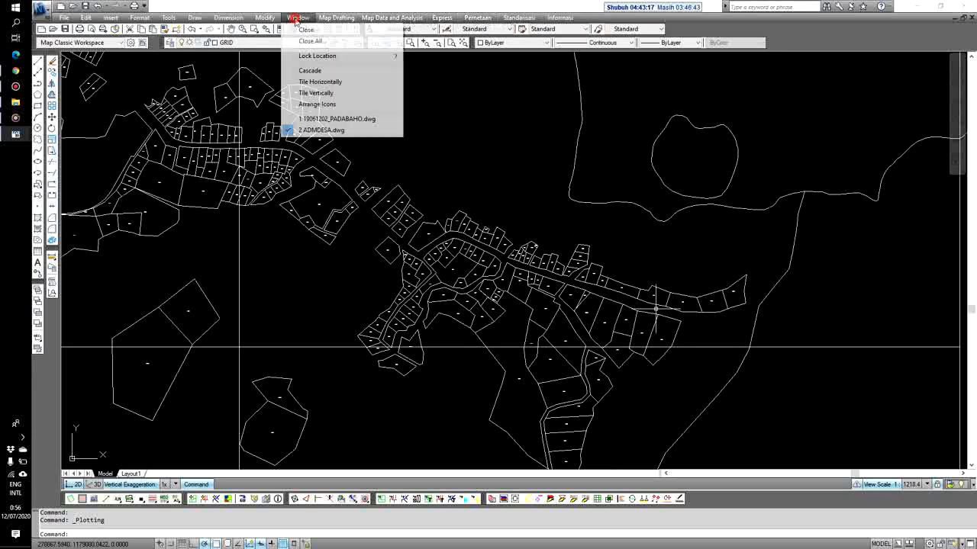
click(346, 120)
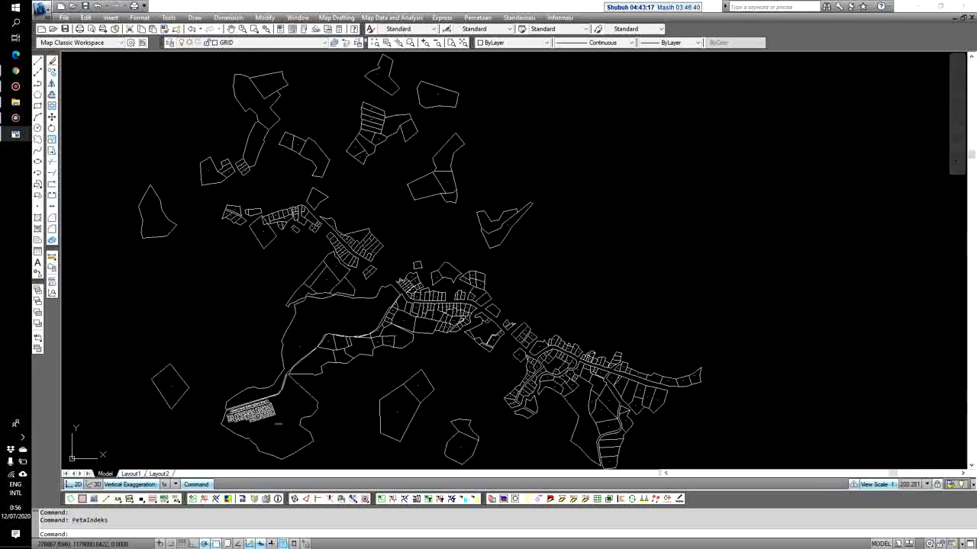
scroll(563, 371, up, 3)
scroll(477, 258, up, 5)
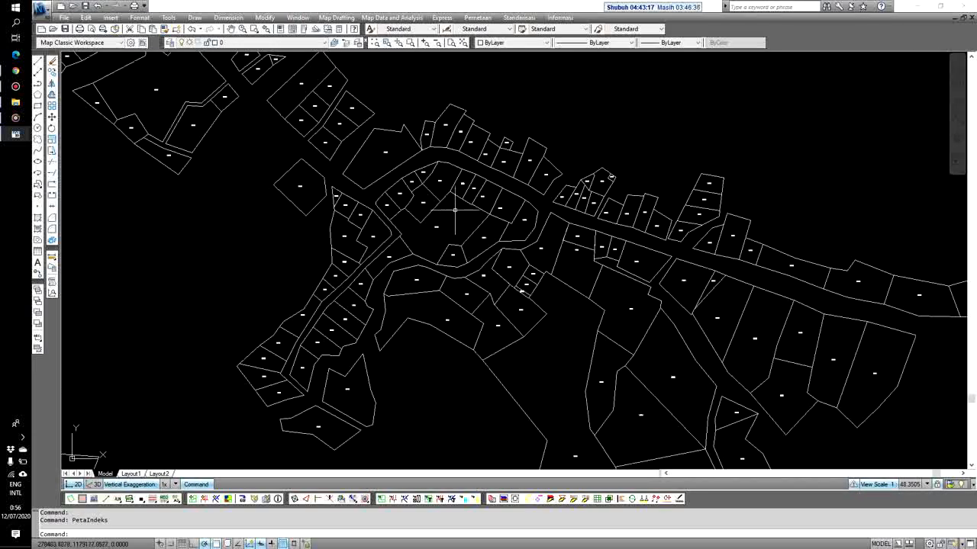
In Plot Peta Pendaftaran, pick sheet 42.150-09-1 by clicking inside it in the drawing
click(519, 19)
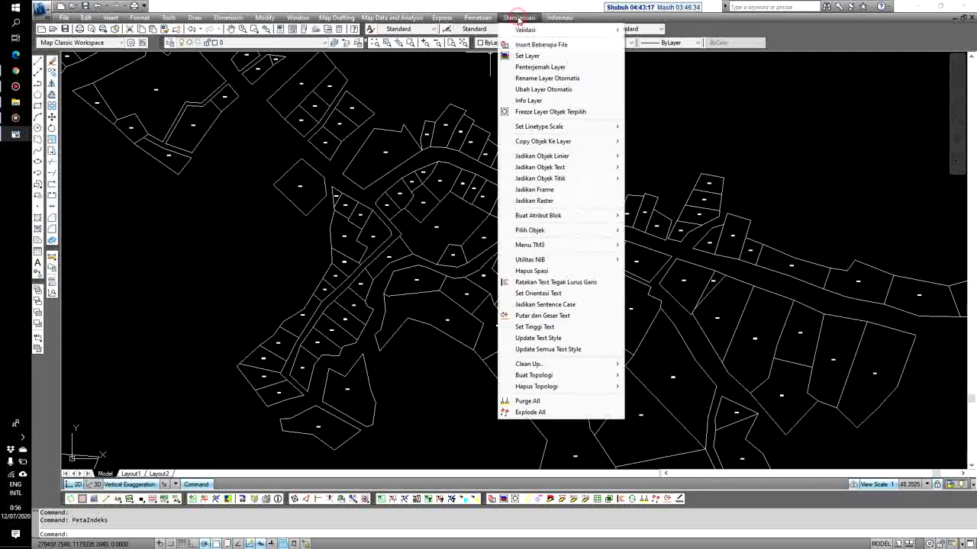
click(577, 314)
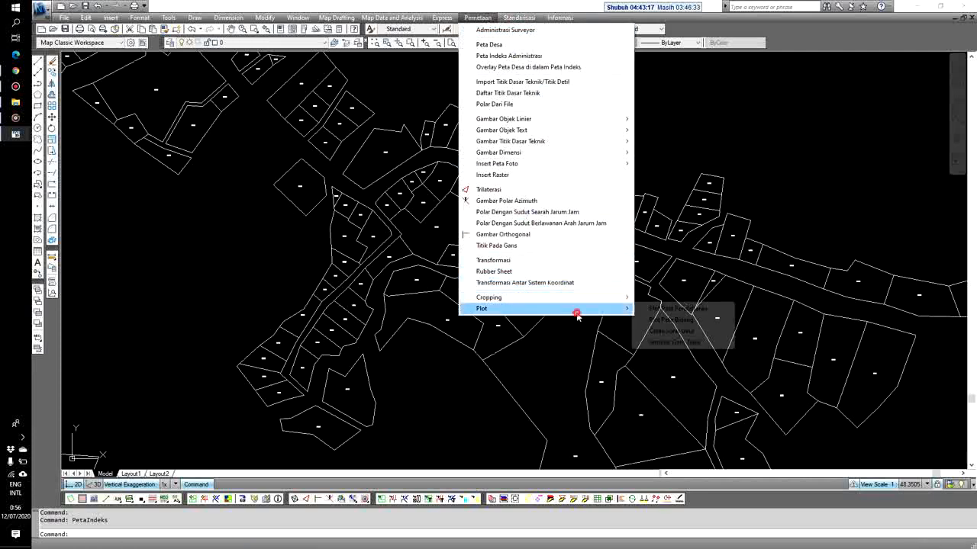
click(674, 310)
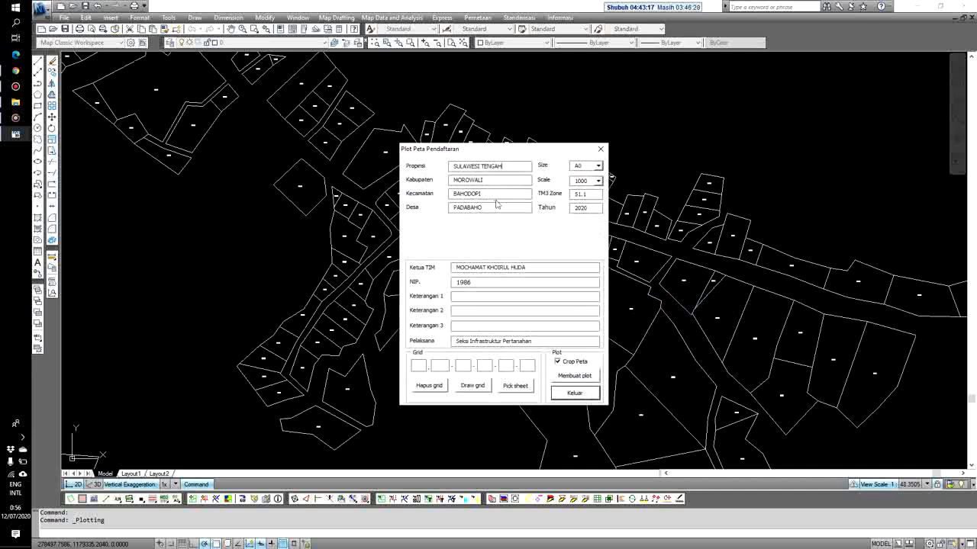
click(465, 296)
drag(507, 152, 612, 126)
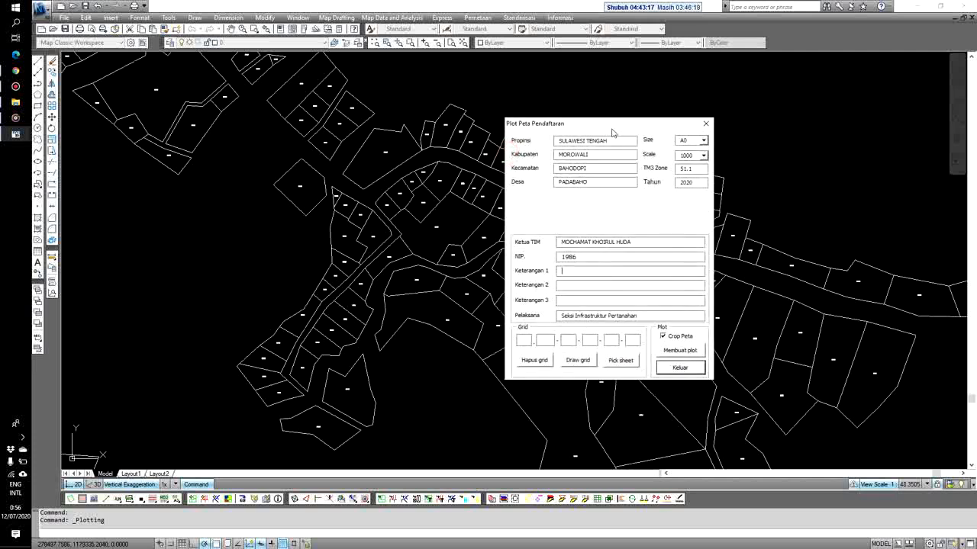
click(621, 364)
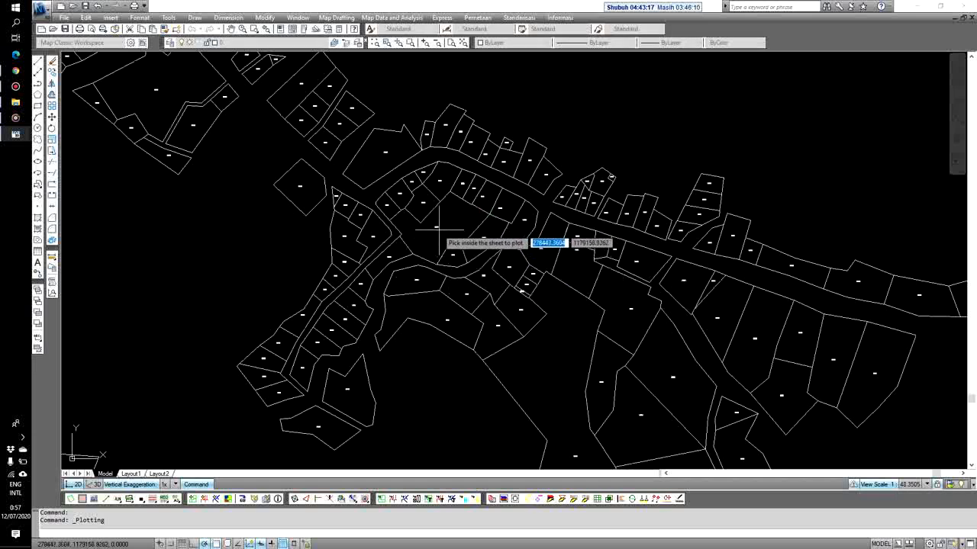
click(437, 232)
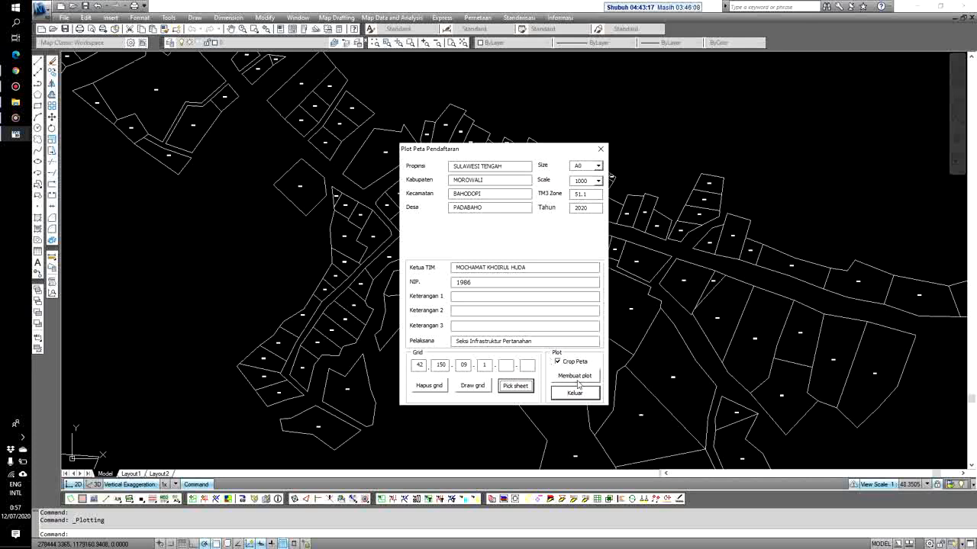
click(598, 181)
Keep scale 1000, turn Crop Peta off, and create the layout for sheet 51.1-42.150-09-1
click(598, 182)
click(565, 364)
click(558, 362)
click(558, 363)
click(574, 375)
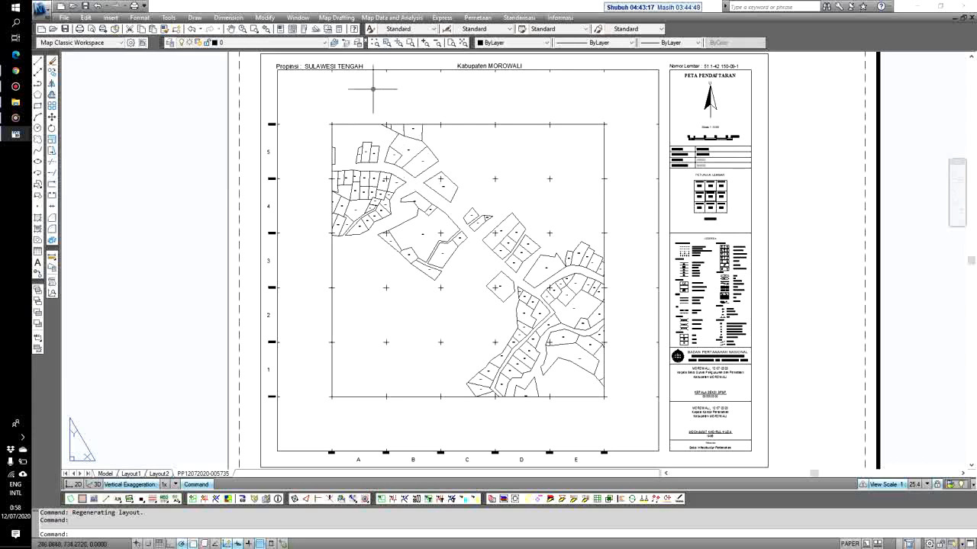
scroll(267, 121, up, 8)
scroll(321, 169, down, 6)
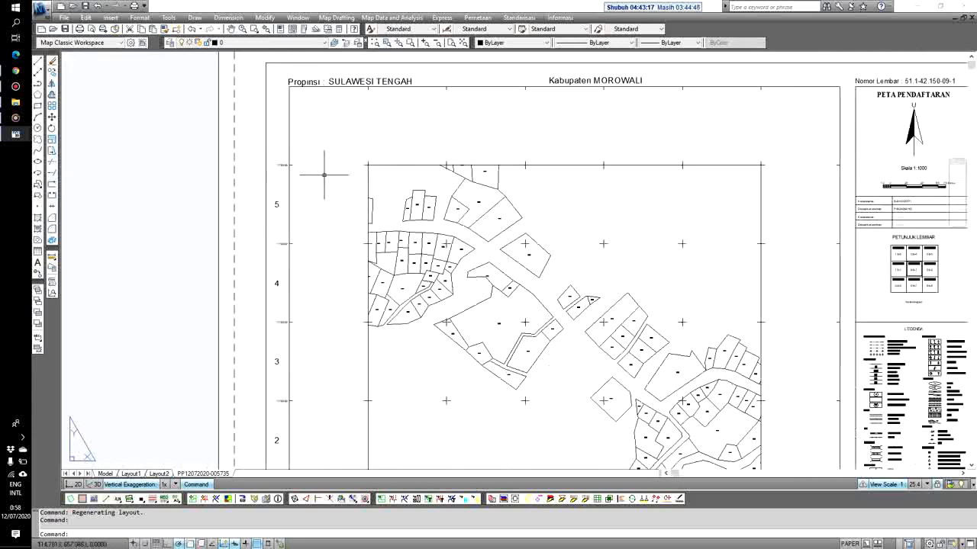
middle_drag(548, 142, 244, 151)
scroll(634, 77, up, 5)
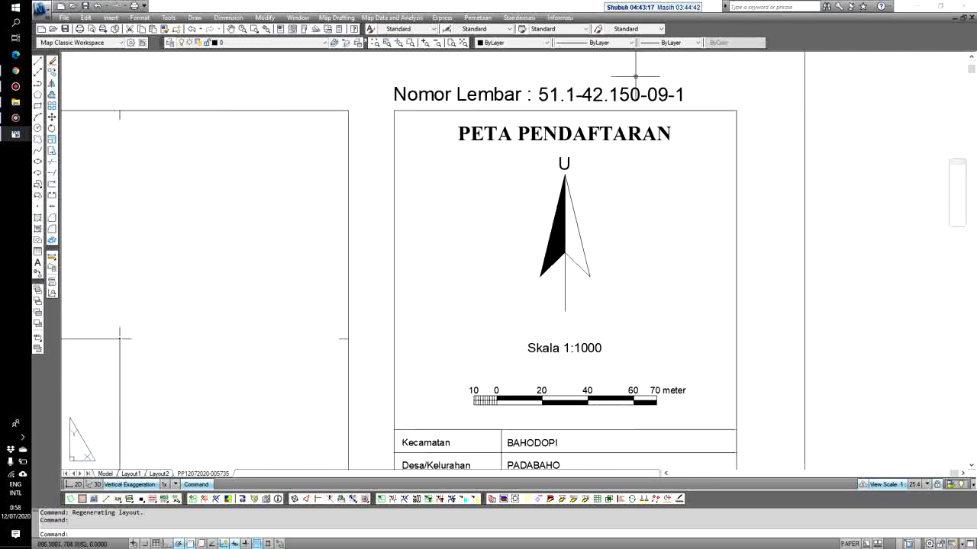
scroll(602, 137, down, 4)
scroll(566, 233, up, 5)
middle_drag(604, 355, 592, 211)
scroll(591, 213, down, 3)
scroll(592, 308, up, 5)
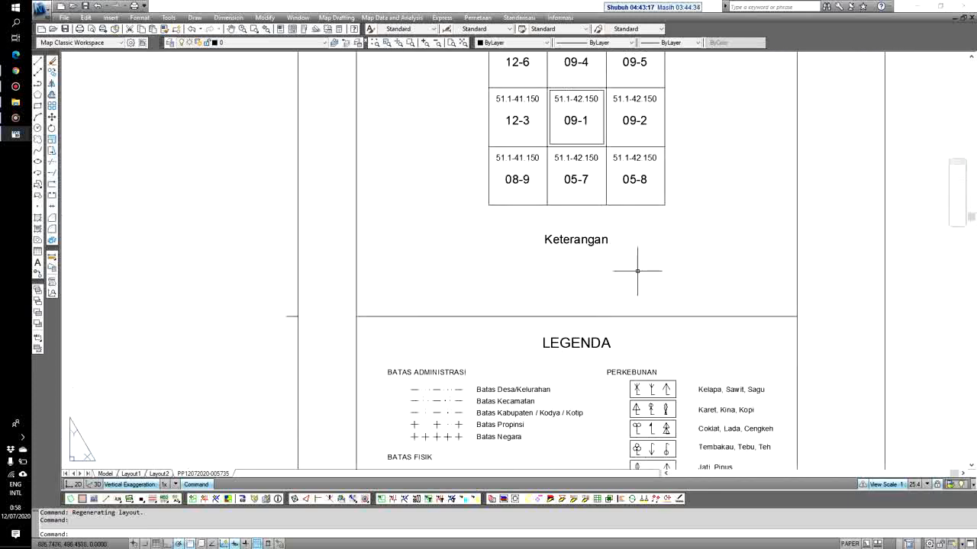
scroll(570, 243, down, 3)
scroll(576, 267, down, 4)
middle_drag(594, 342, 617, 212)
scroll(610, 267, up, 6)
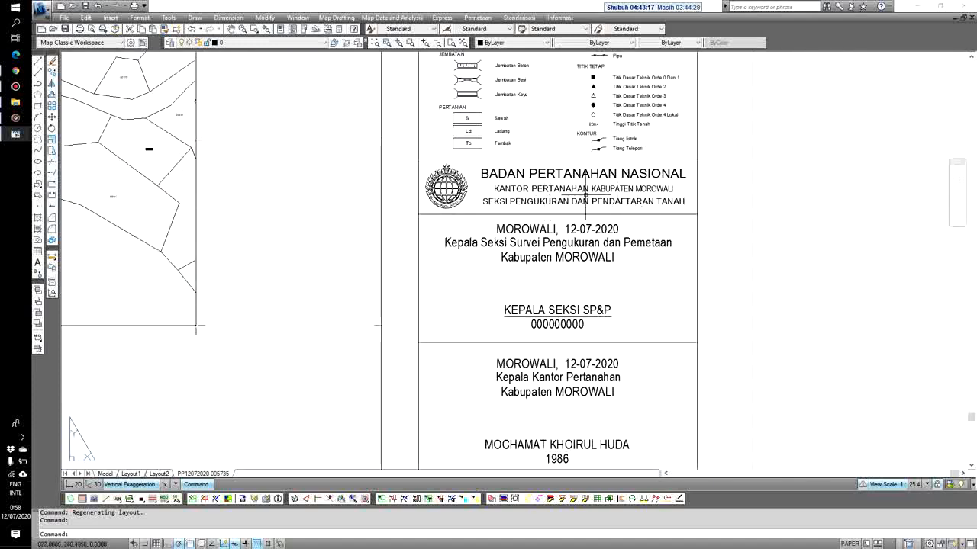
scroll(534, 204, up, 2)
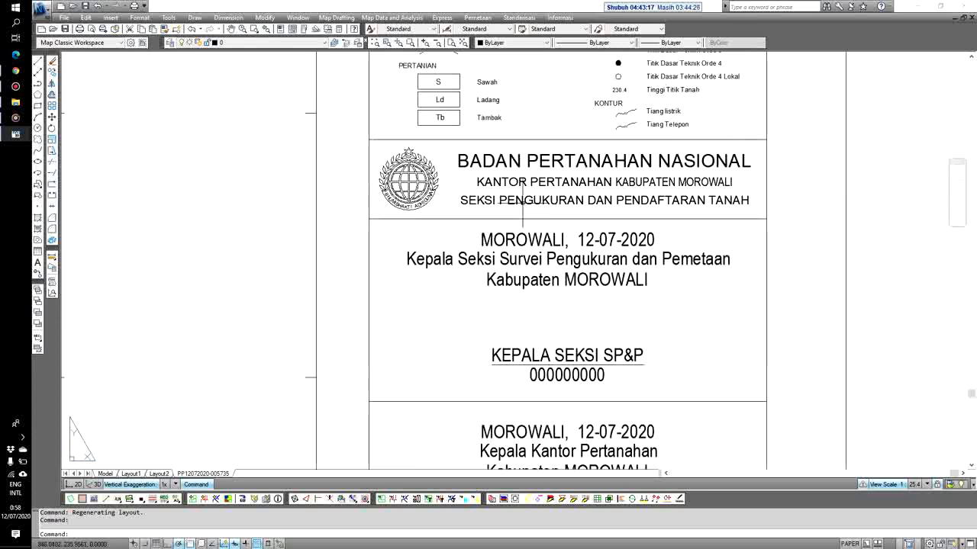
click(522, 200)
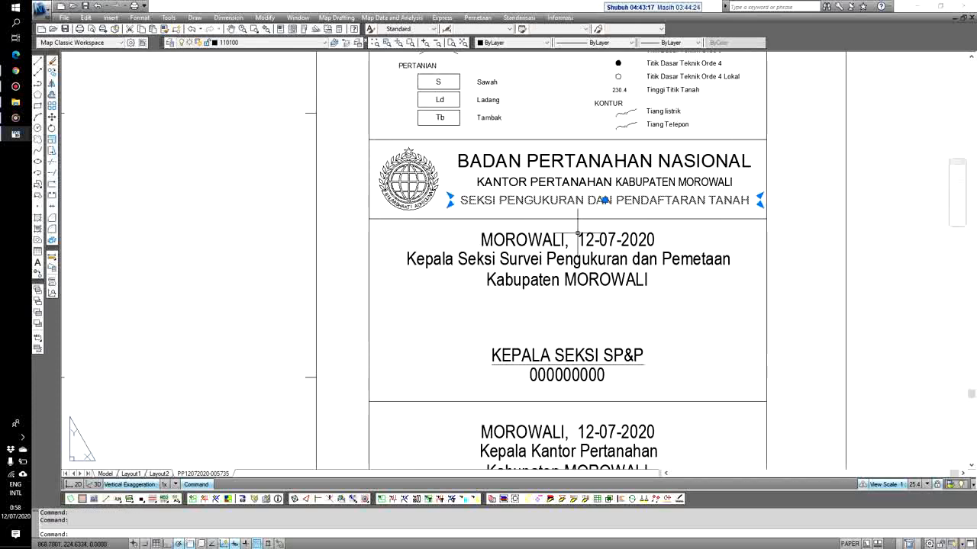
key(Escape)
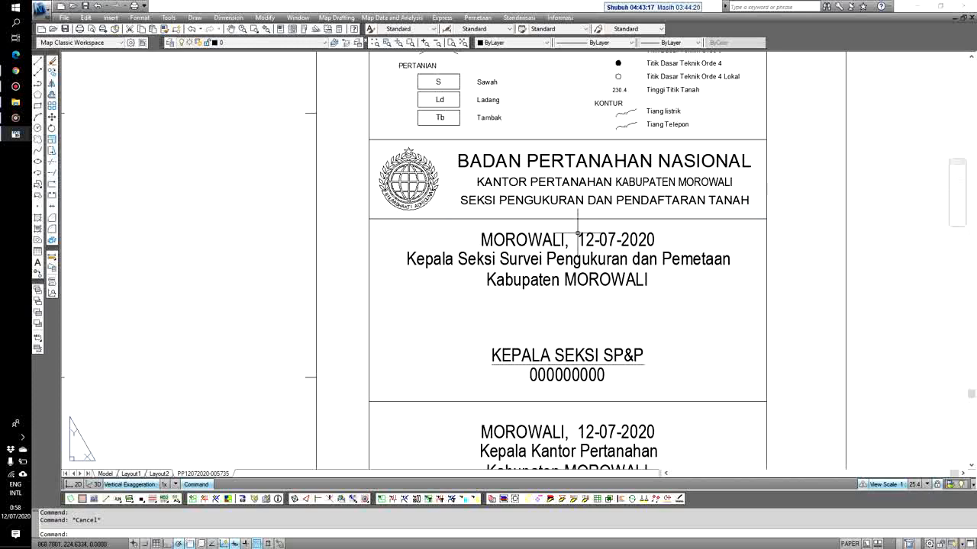
scroll(577, 233, down, 2)
scroll(555, 344, up, 4)
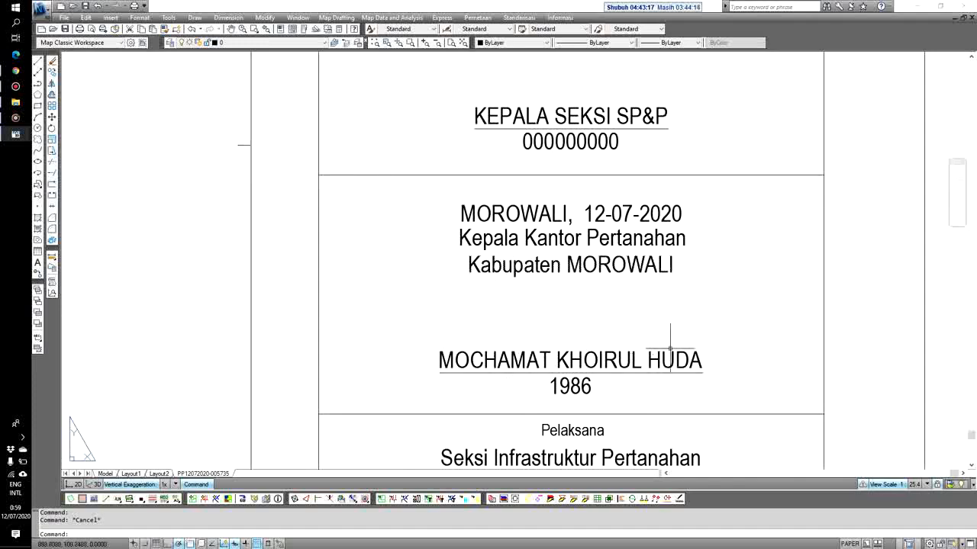
scroll(625, 319, down, 4)
scroll(611, 355, down, 2)
scroll(614, 362, up, 6)
scroll(625, 373, down, 5)
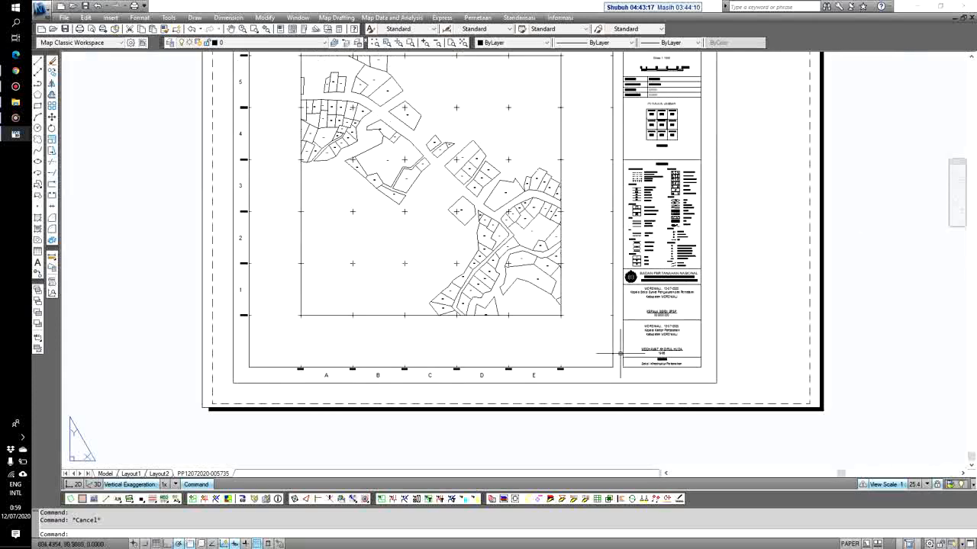
scroll(553, 328, down, 2)
scroll(554, 328, up, 2)
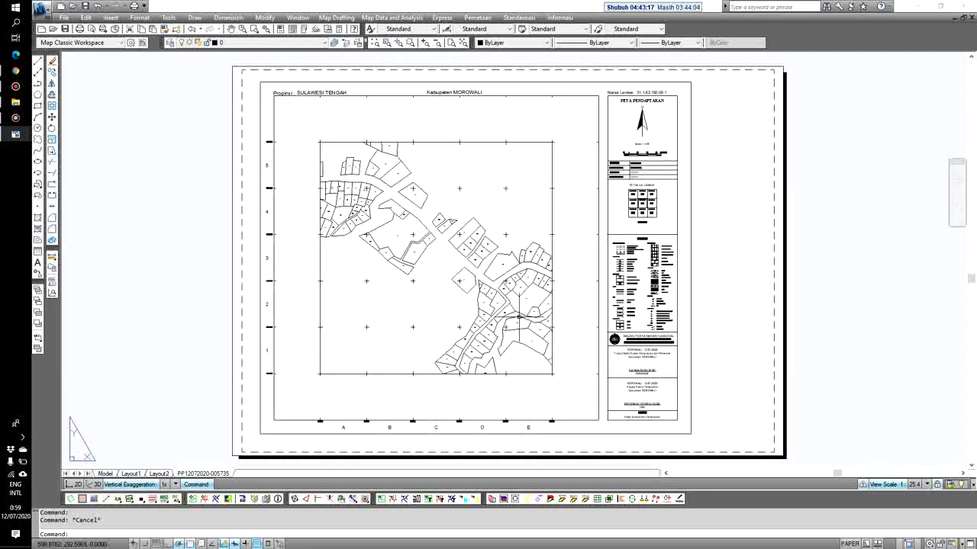
Open and dismiss the Pemetaan menu, leaving the empty black drawing area in view
click(484, 20)
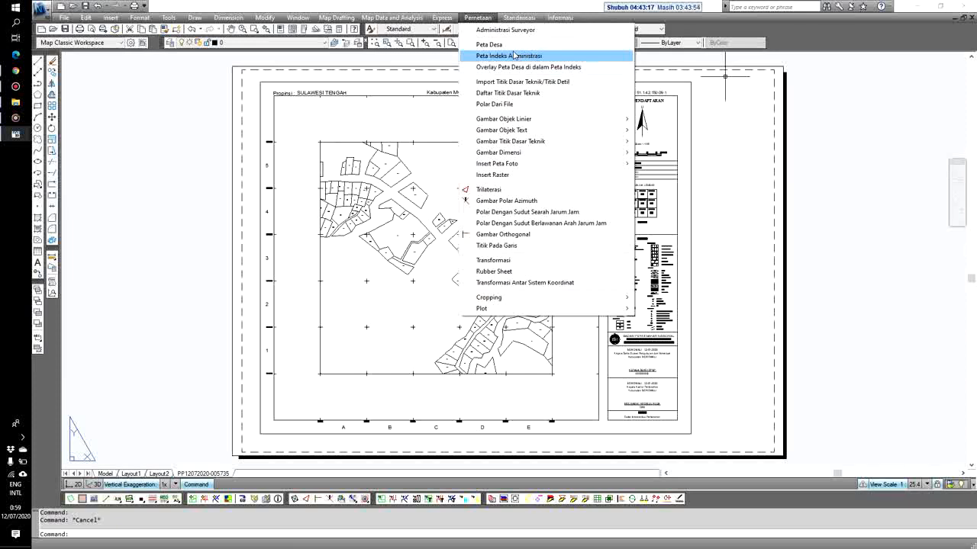
click(519, 9)
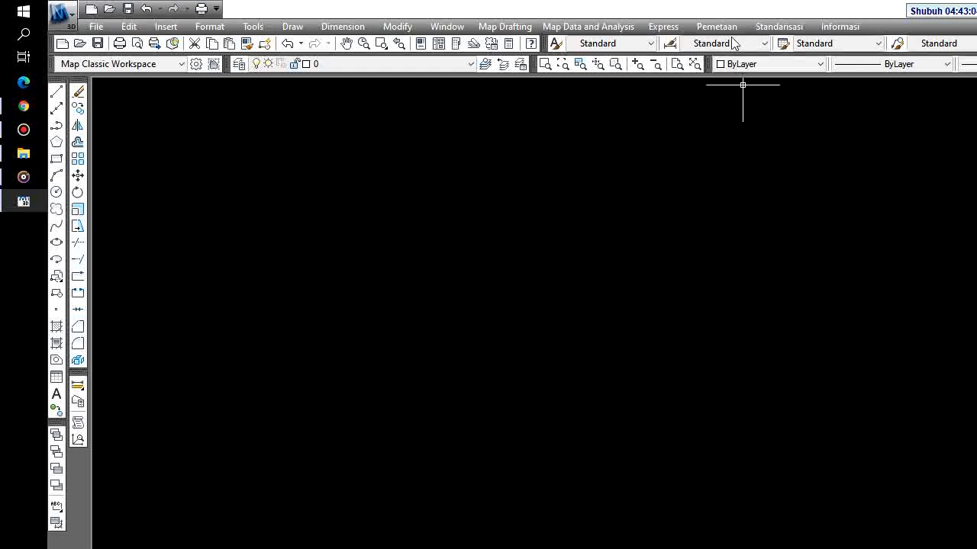
Open Administrasi Surveyor and enter province SULAWESI TENGAH, regency MOROWALI, office code 1906
click(721, 26)
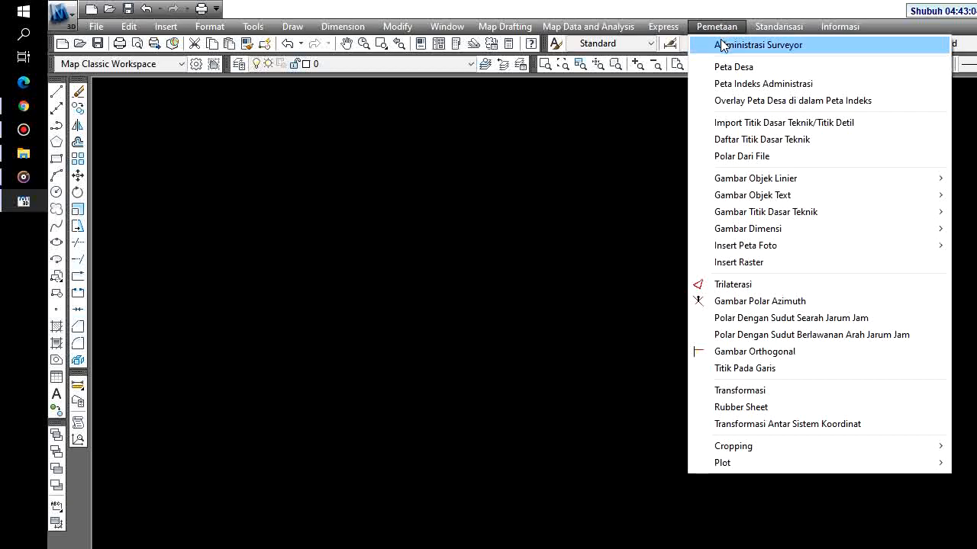
click(723, 47)
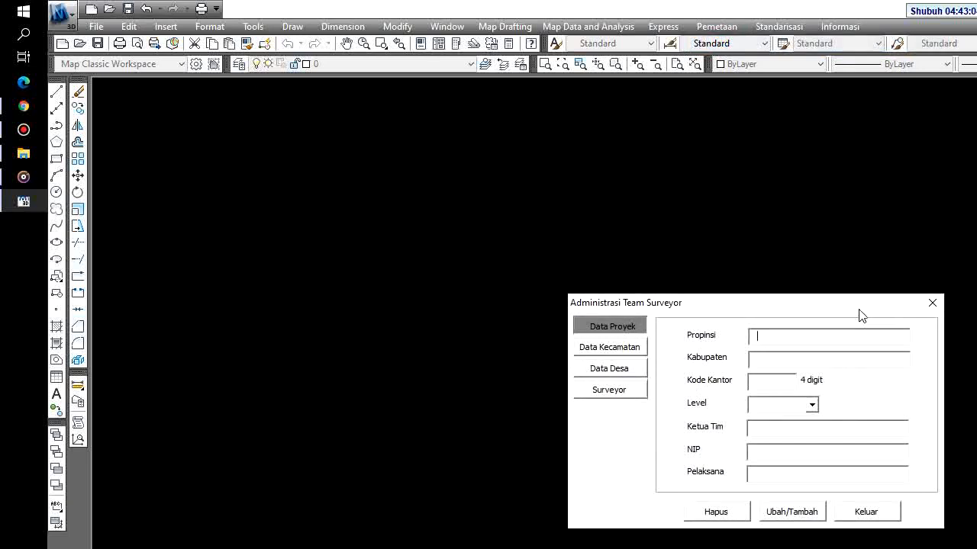
text(SULAWESI TE)
text(NGAH)
text(MOROWALU)
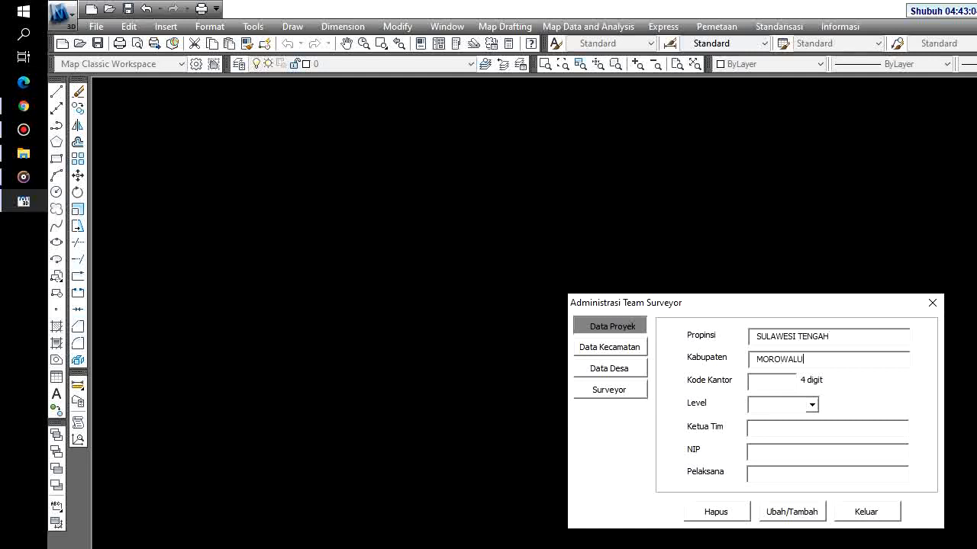
key(BackSpace)
text(I)
text(1906)
Set level Kabupaten, enter team leader name, NIP and Seksi Infrastruktur Pertanahan, save, and open Data Kecamatan
key(Down)
key(Tab)
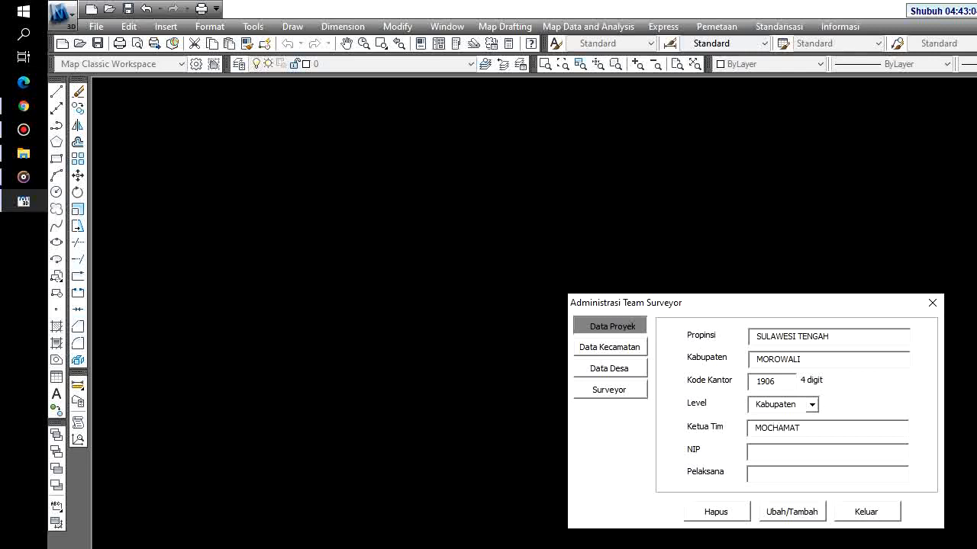
text(1980=)
text(6)
key(BackSpace)
key(BackSpace)
key(BackSpace)
text(6)
text(Seksi Infras)
text(t)
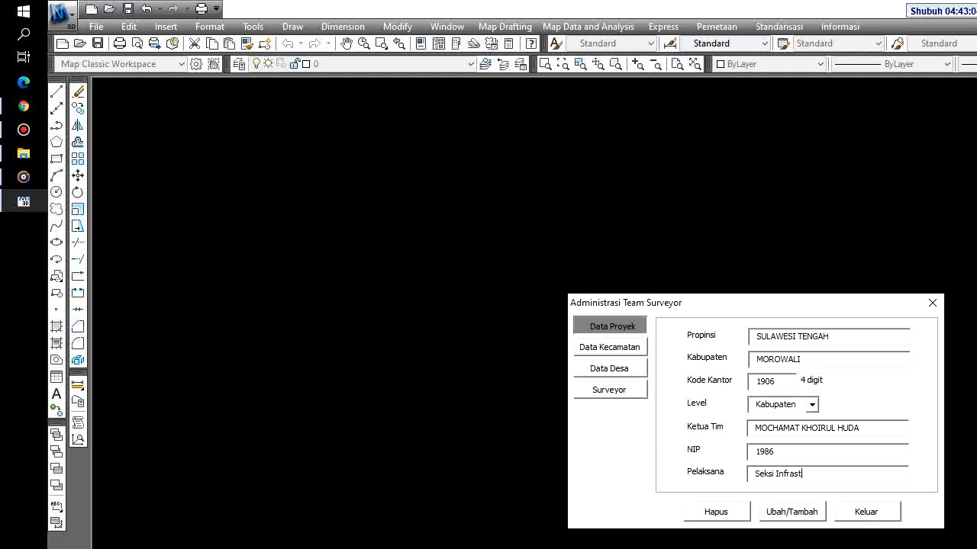
text(ruktur Pertanahan)
click(787, 514)
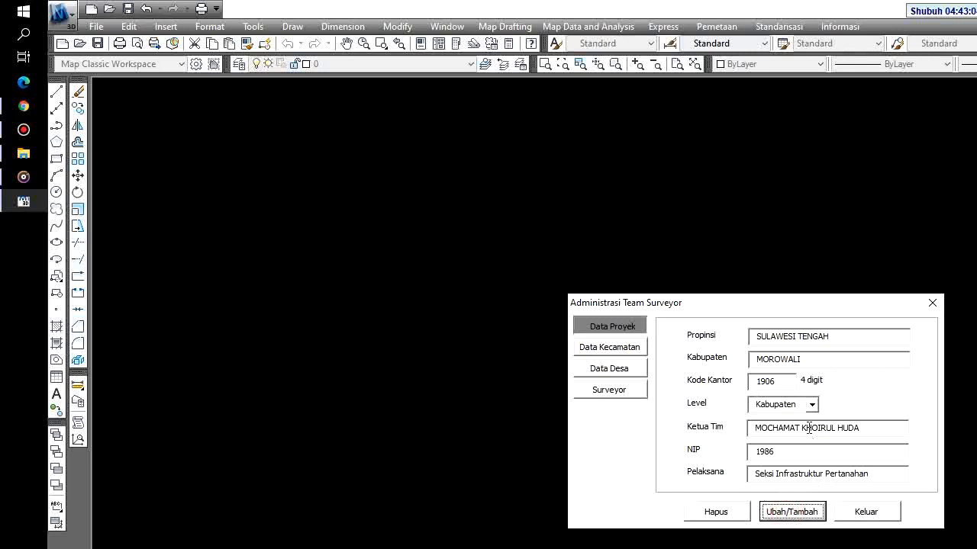
click(627, 349)
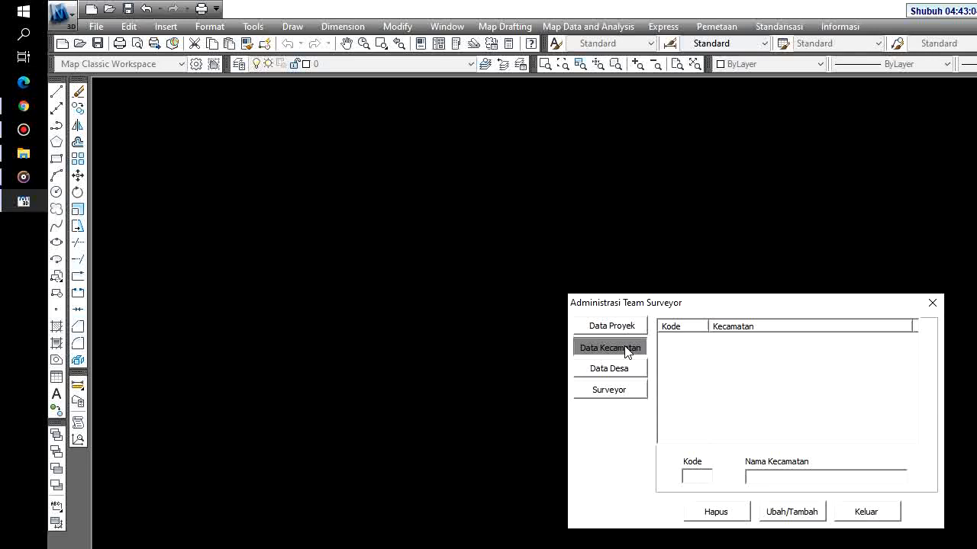
Add kecamatan 02 LEMBO BARAT to the list, correcting the misspelled name
click(696, 476)
text(02)
text(lemb)
key(BackSpace)
key(BackSpace)
key(BackSpace)
key(BackSpace)
text(LOMBO BARAT)
drag(758, 477, 763, 477)
text(E)
click(807, 512)
Add kecamatan 03 PETASIA MORUT, 06 BUNGKU TENGAH, 07 BUNGKU SELATAN and 08 MENUI KEPULAUAN
text(03)
text(PETASIA)
text( MORUT)
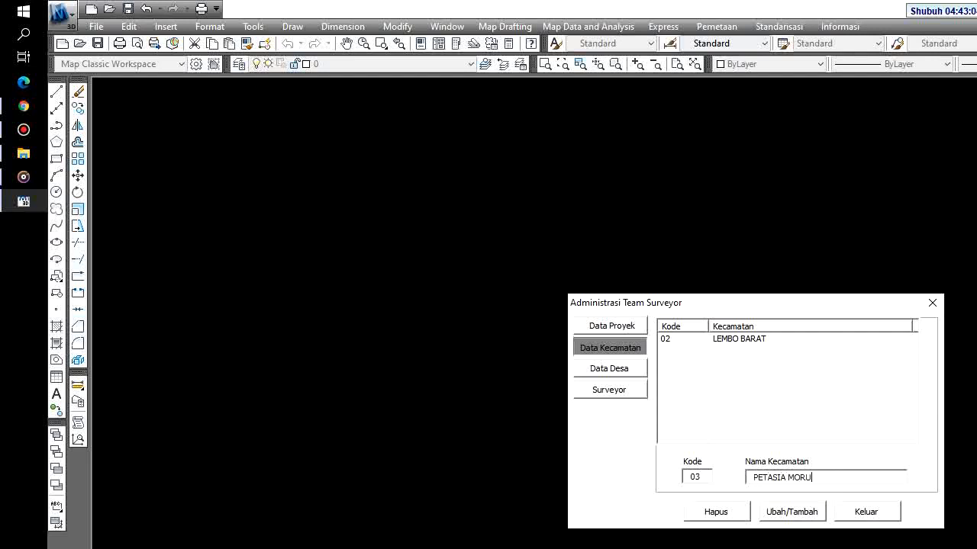
click(799, 515)
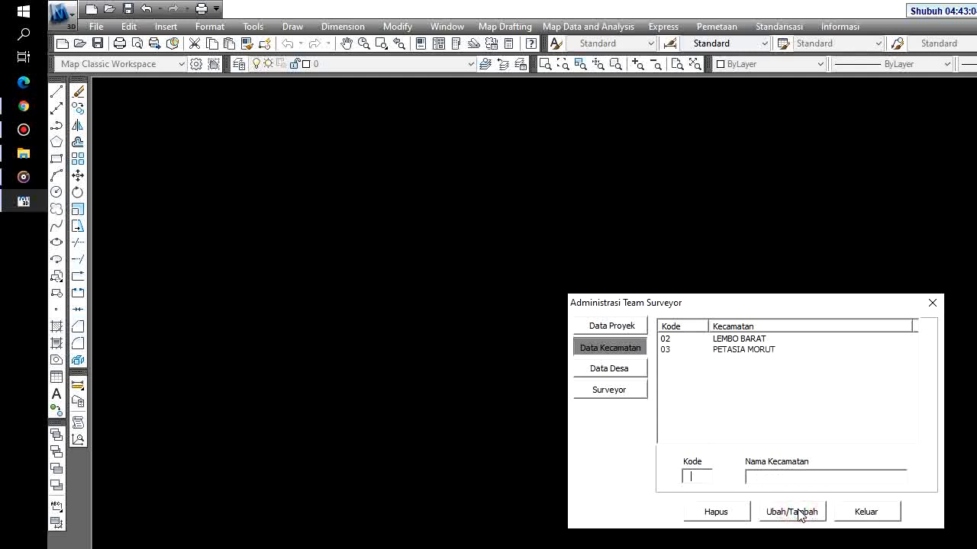
text(06)
text(BUNGKU TENGAH)
click(798, 512)
text(07)
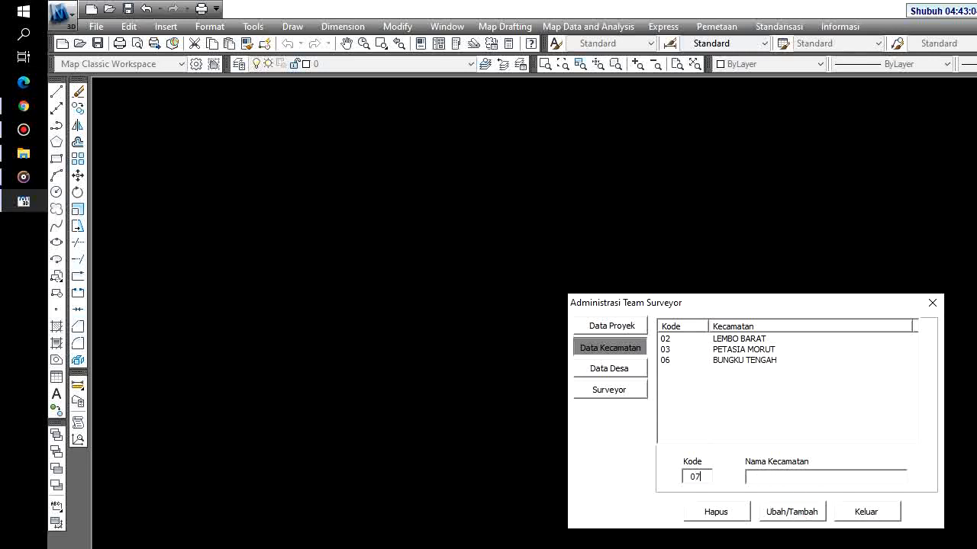
text(BUNGKU SELATAN)
click(798, 514)
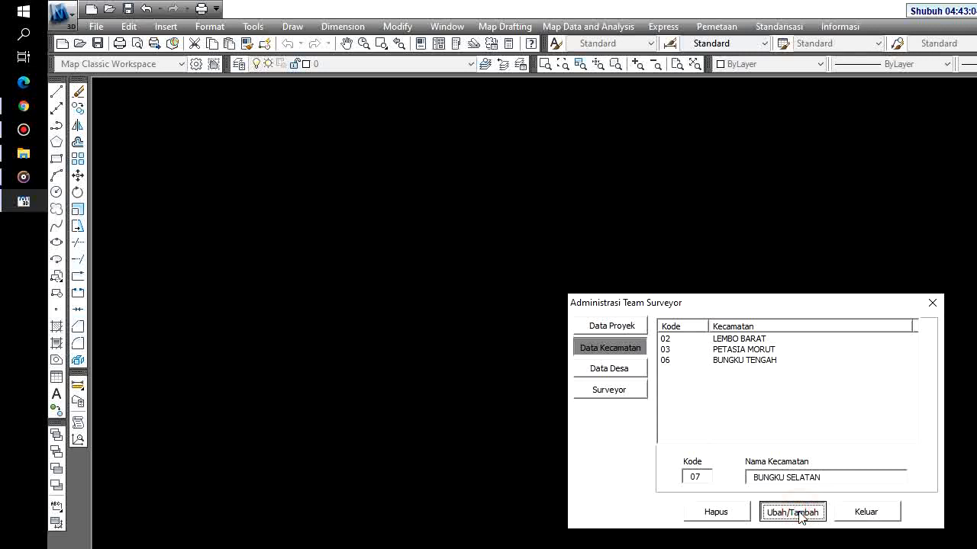
text(08)
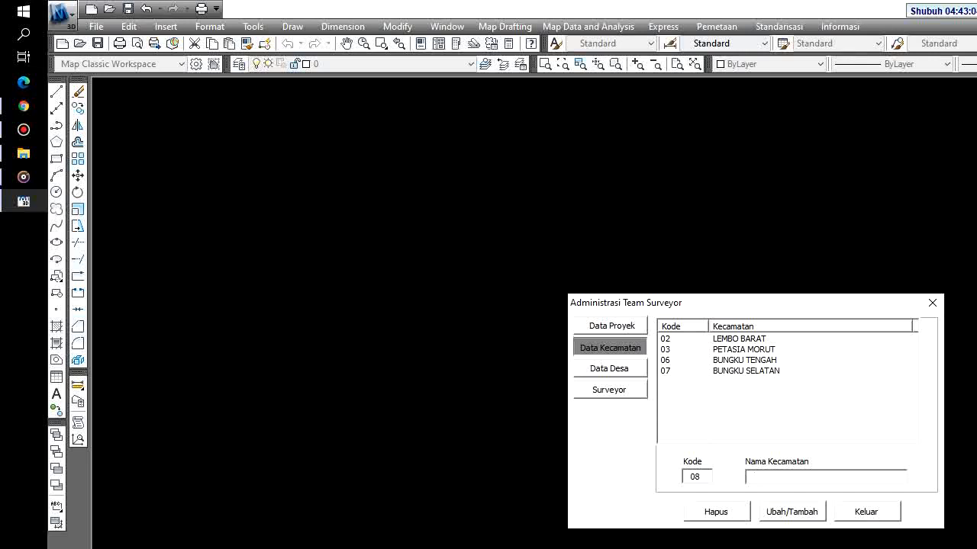
text(MENUI KEPULAUAN)
click(800, 516)
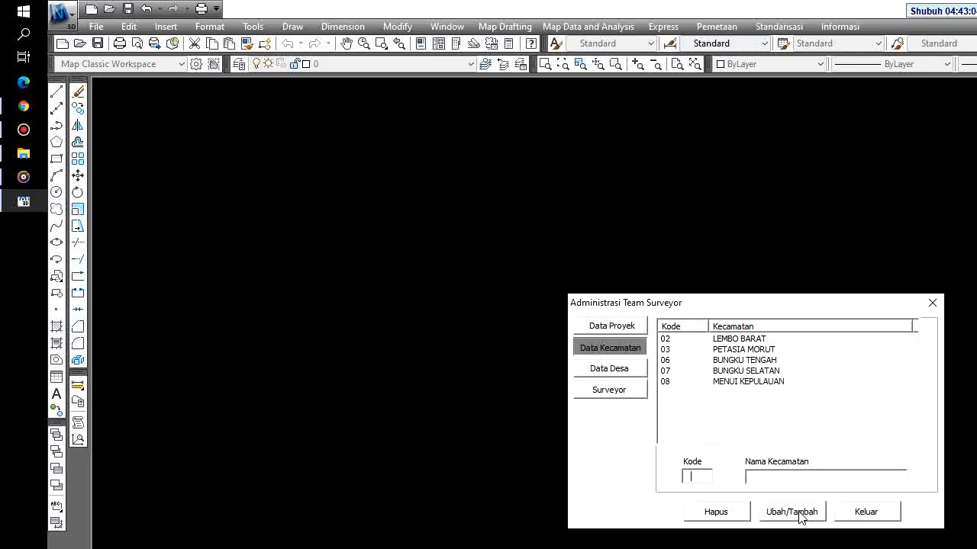
Add kecamatan 09 BUNGKU BARAT, 10 WITA PONDA, 11 BUMI RAYA and 12 BAHODOPI
text(09)
text(BUNGKU BARAT)
click(799, 514)
text(10)
text(WITA POND)
text(A)
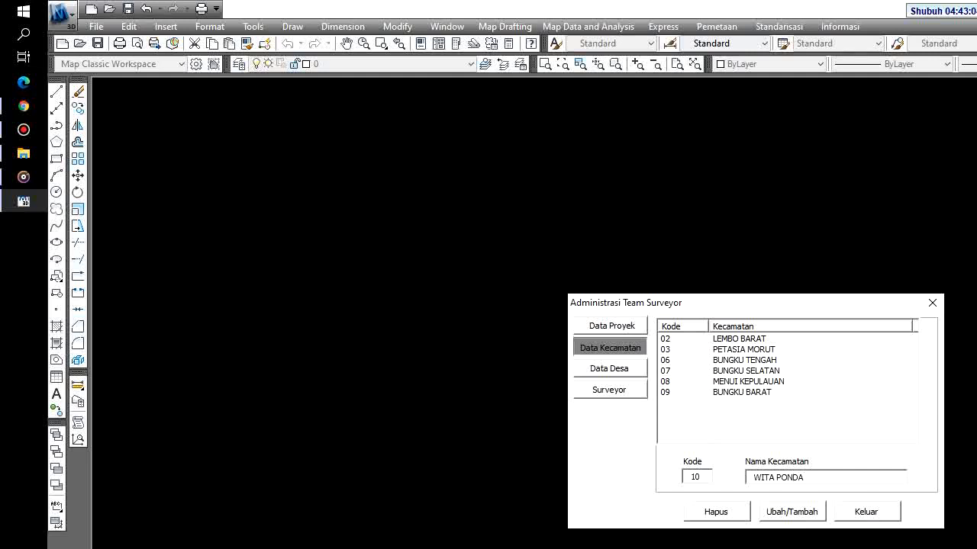
click(795, 511)
text(11)
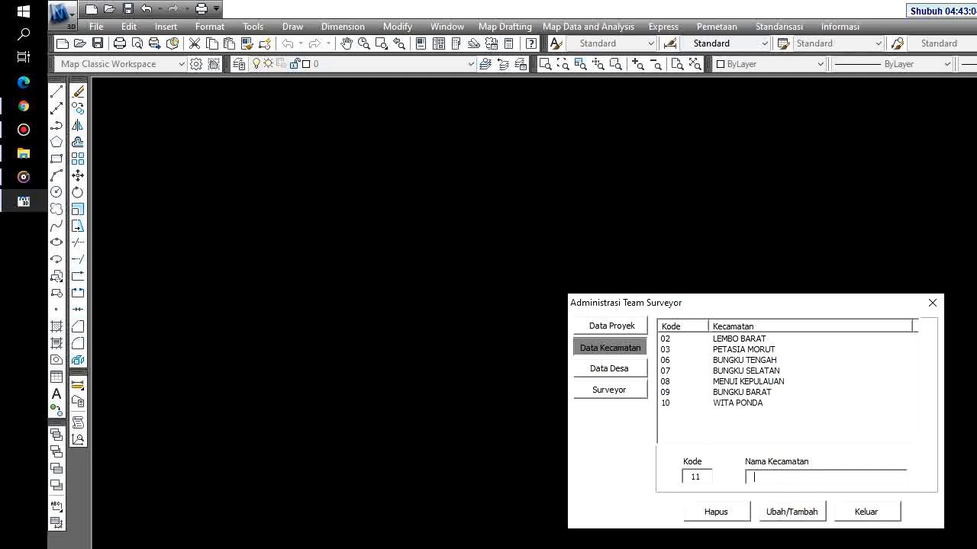
text(BUMI RAYA)
click(795, 511)
text(12)
key(Tab)
text(BAHODOPI)
click(796, 512)
Add kecamatan 15 PESISIR TIMUR and 18 BUNGKU TIMUR, then go to the Data Desa page
text(15PESISIR TIMUR)
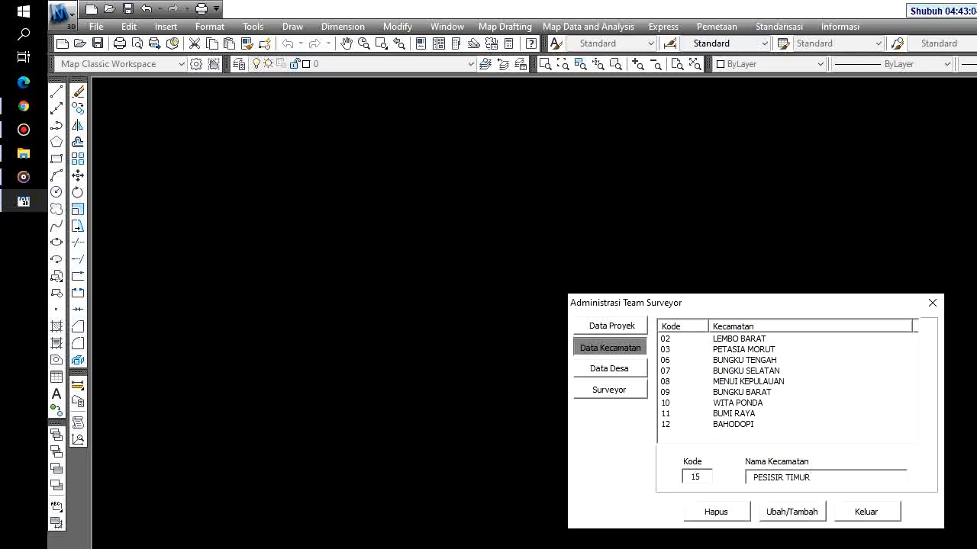
click(797, 511)
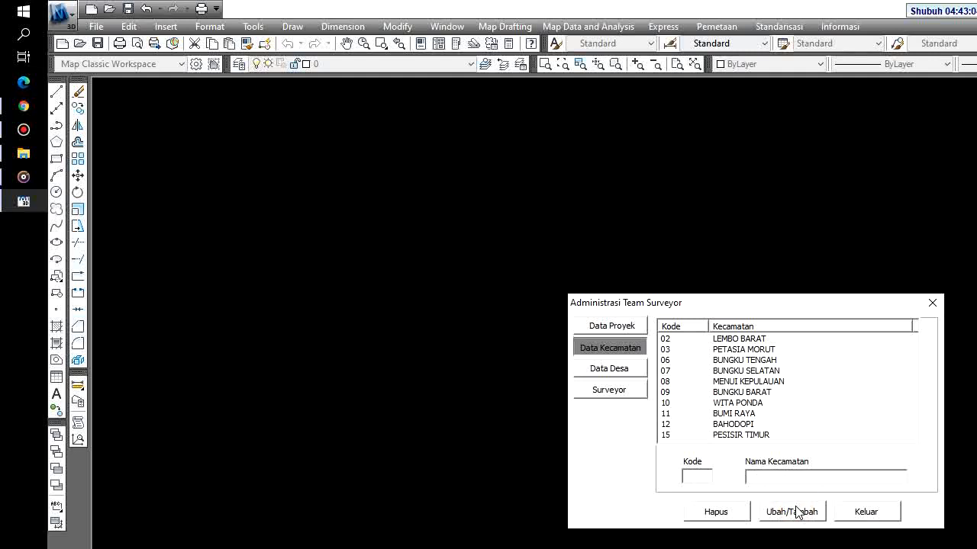
text(18)
key(Tab)
text(BUNGKU TIMUR)
click(794, 512)
drag(914, 390, 902, 372)
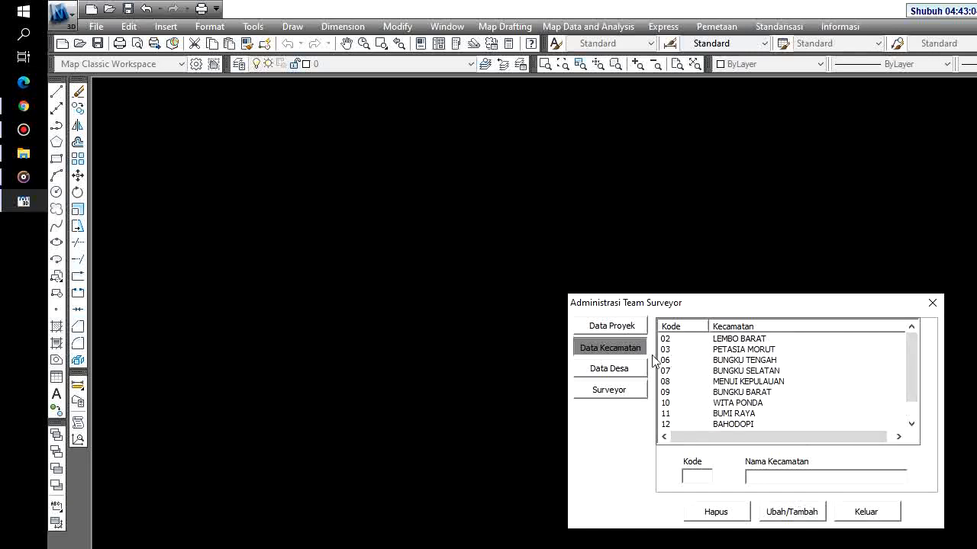
click(589, 375)
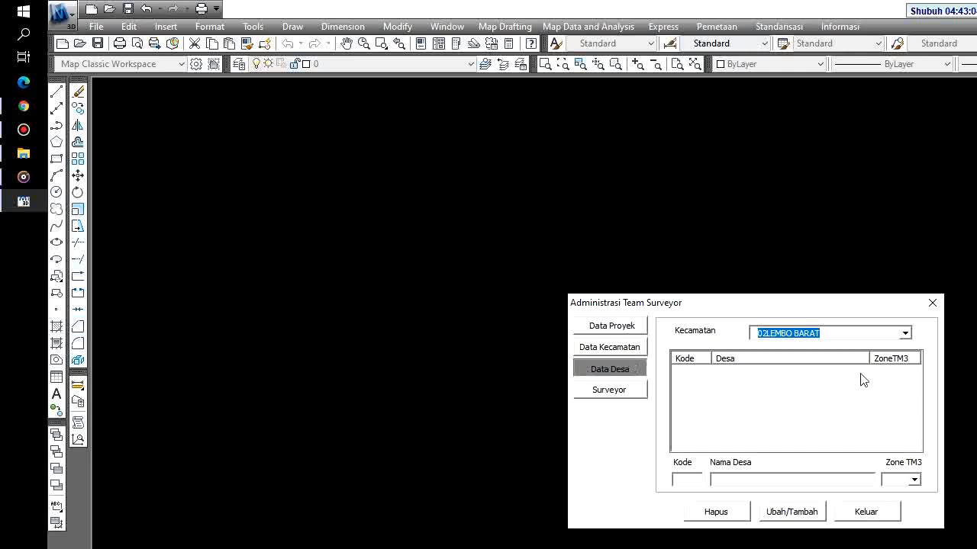
Under kecamatan 02LEMBO BARAT, add village 19 PONTANGOA with zone 51.1
click(904, 334)
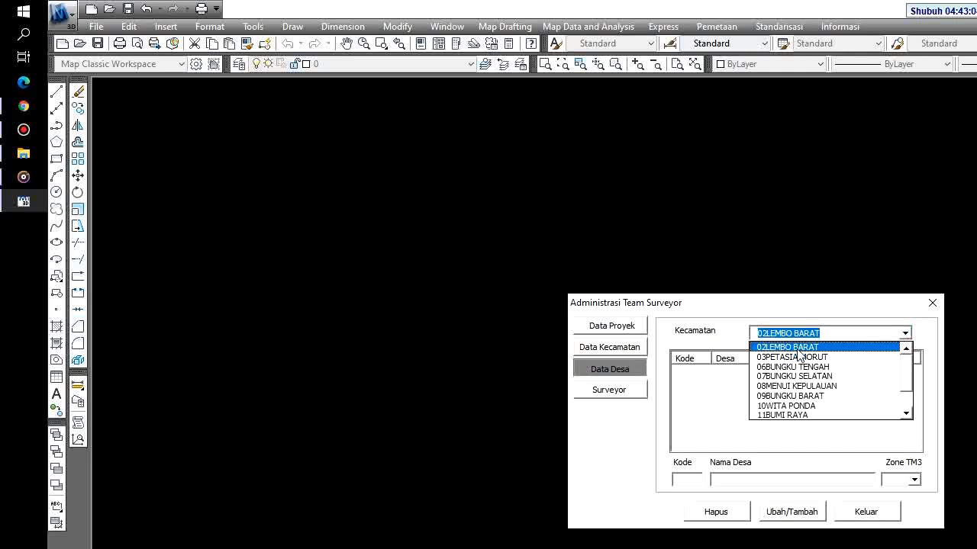
click(798, 349)
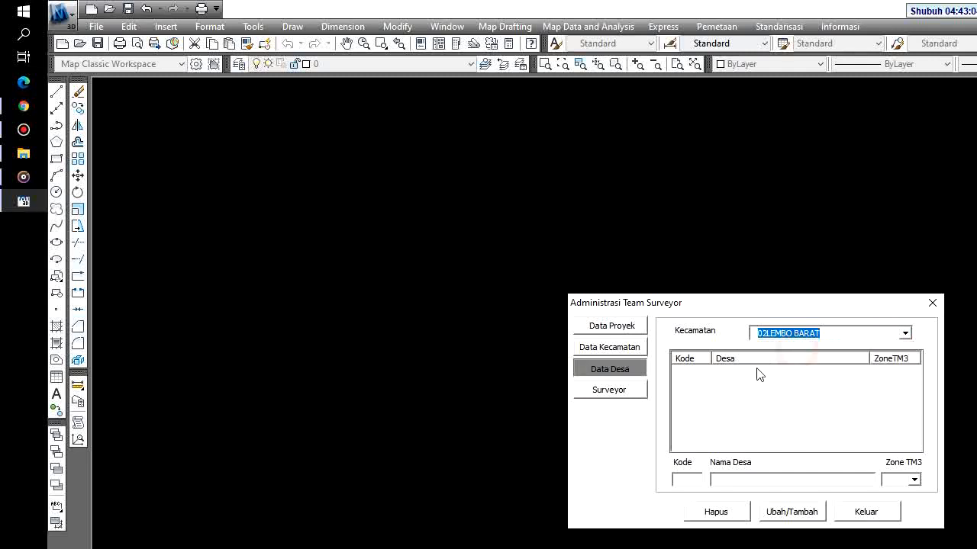
click(688, 478)
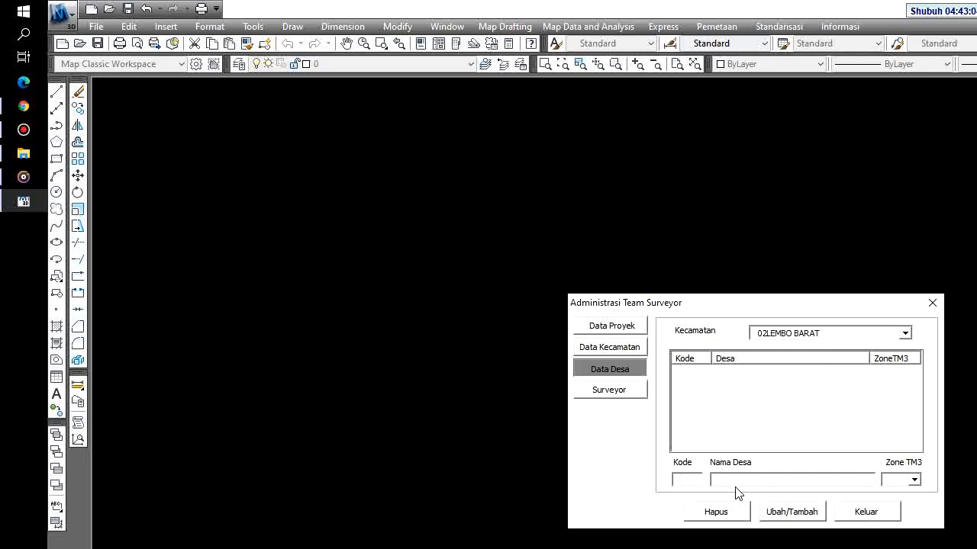
text(19)
key(Tab)
text(PONTANGOA)
key(Tab)
text(51)
click(735, 485)
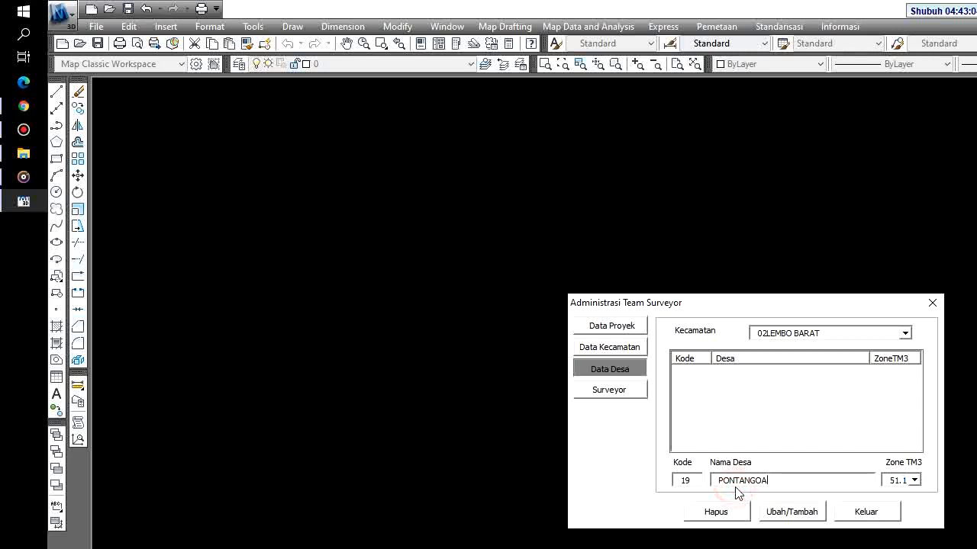
click(781, 514)
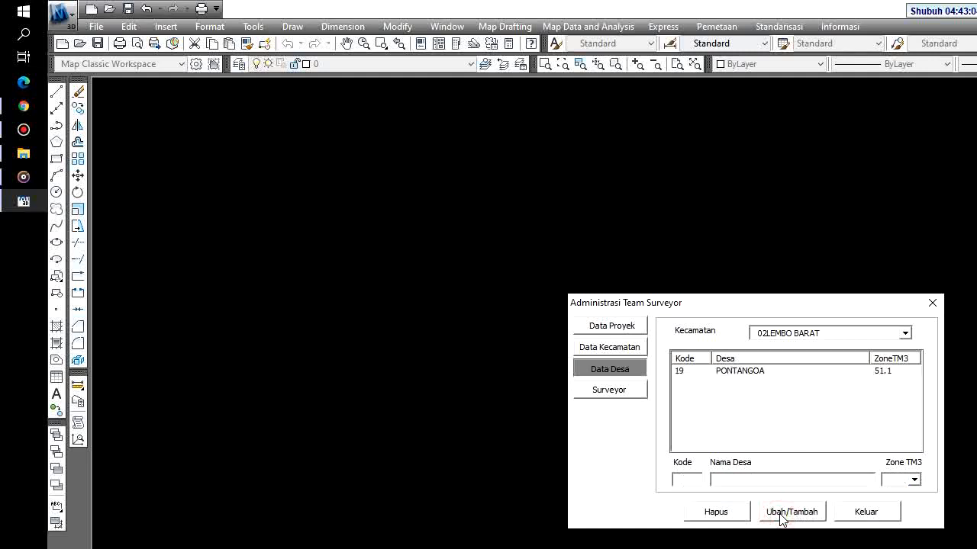
Add villages 20 PA AWARU and 21 JAMOR JAYA, both zone 51.1
text(20)
key(Tab)
text(PA)
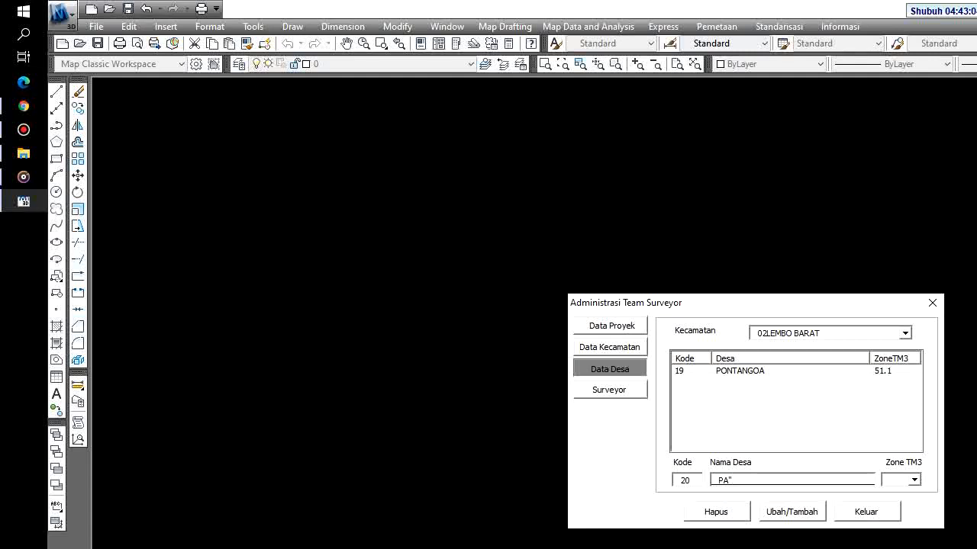
text('ÁWA)
key(BackSpace)
key(BackSpace)
key(BackSpace)
key(BackSpace)
text(AWARU)
key(Tab)
text(51)
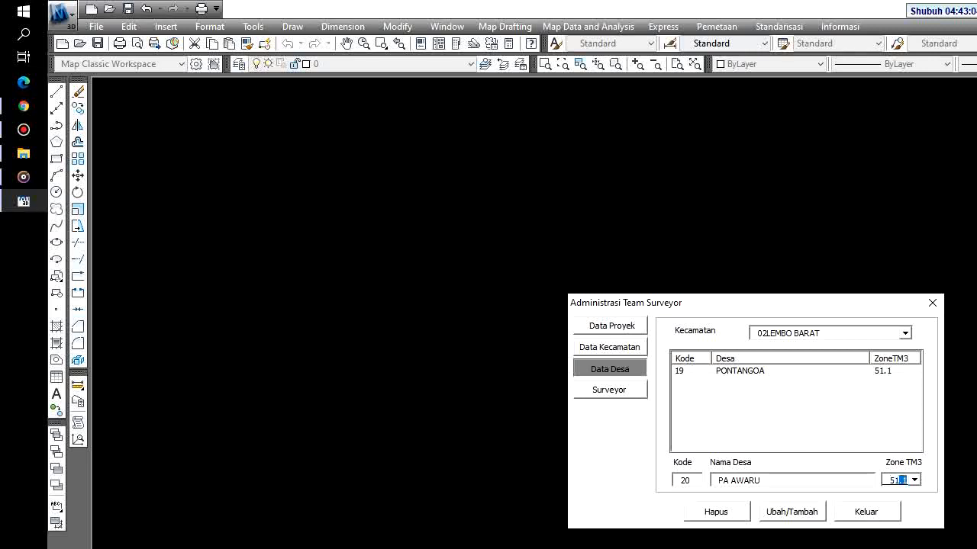
click(782, 516)
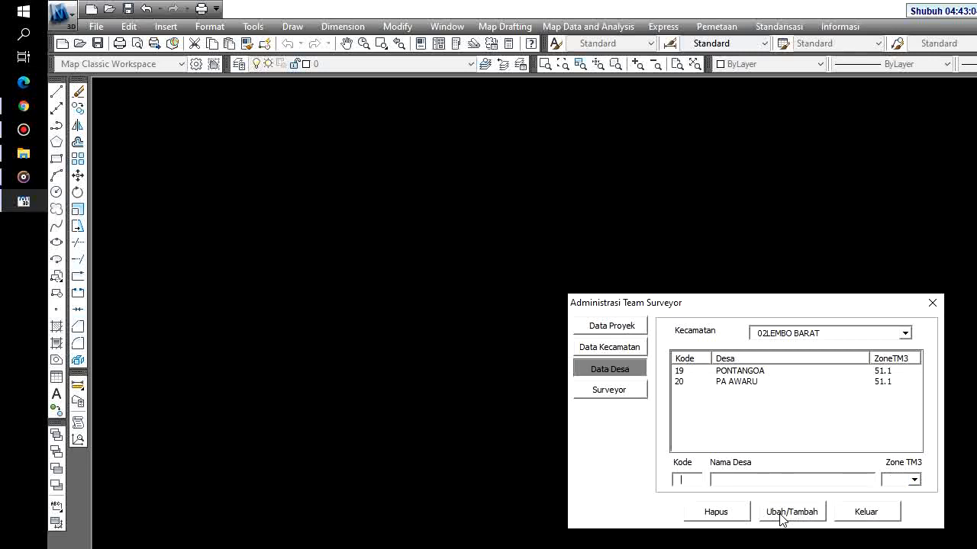
text(21)
text(JAMOR JAYA)
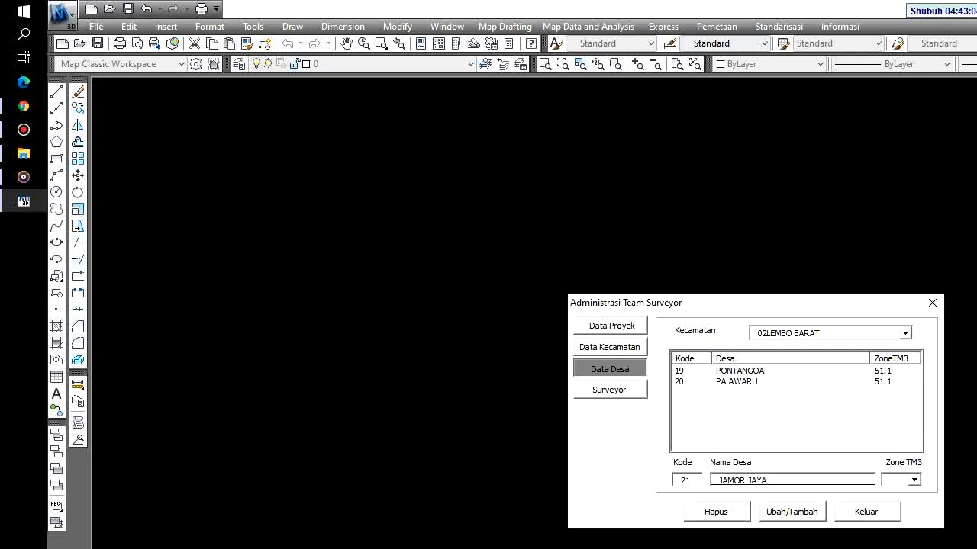
key(Tab)
text(51)
click(778, 514)
Add villages 22 DOLUPO KARYA and 23 BINTANGOR MUKTI, both zone 51.1
text(22)
key(Tab)
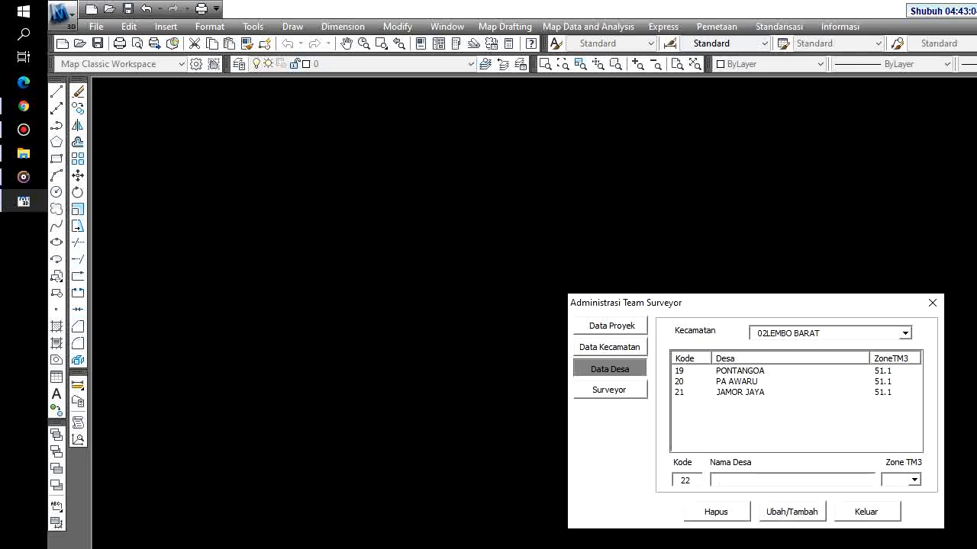
text(DOLUPO KARYA)
key(Tab)
click(780, 516)
text(23)
key(Tab)
text(BINTANGOR MUKTI)
key(Tab)
text(51)
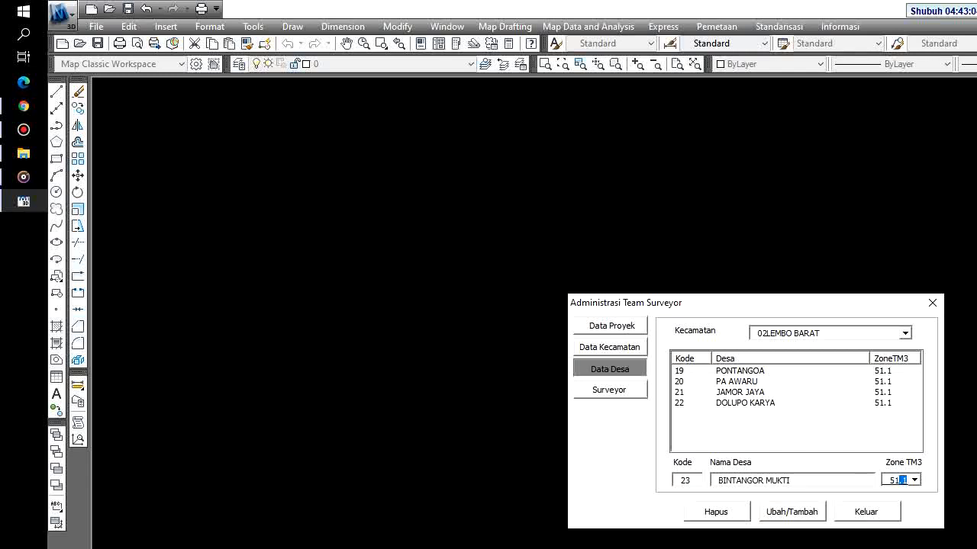
click(779, 513)
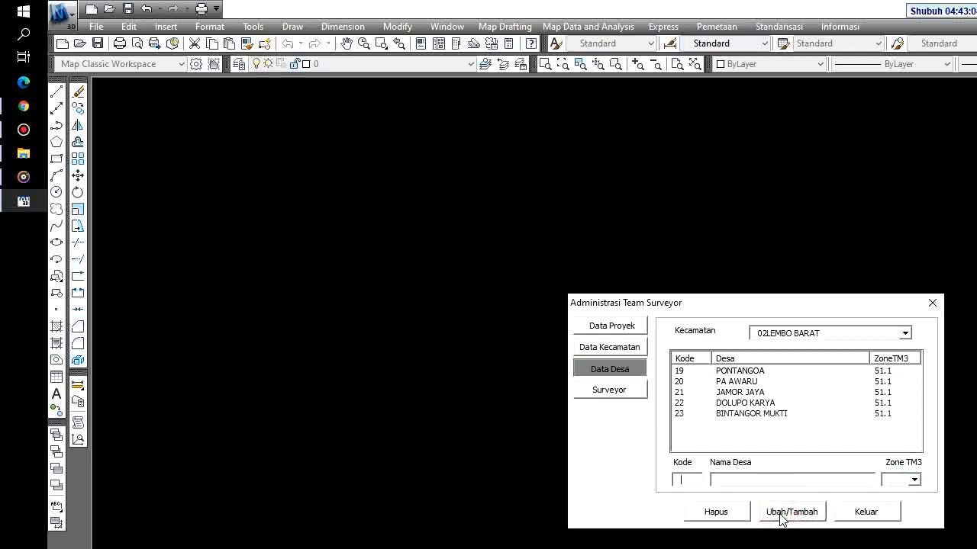
Add village 24 MANDULA at zone 51.1, then switch the kecamatan to 03PETASIA MORUT
text(24)
key(Tab)
text(NDULA)
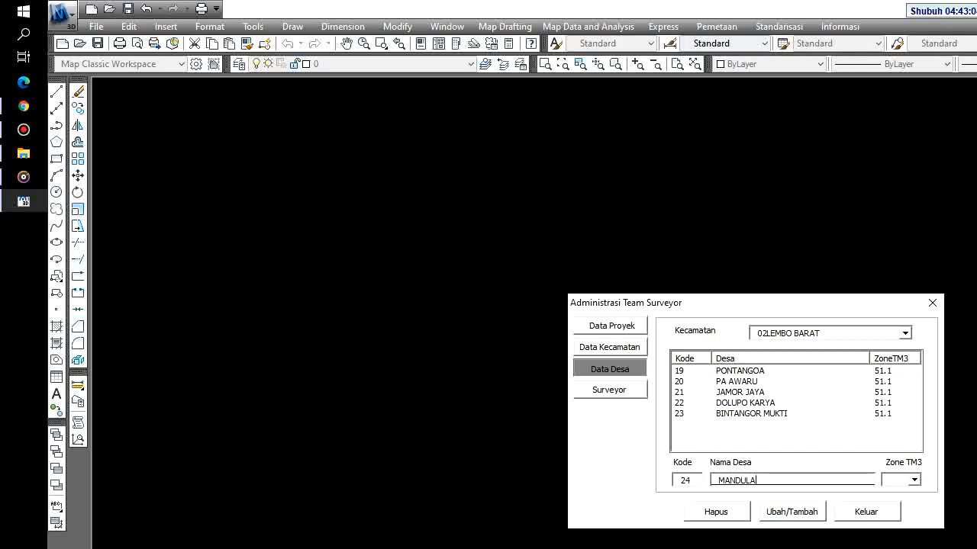
key(Tab)
text(51.)
click(779, 513)
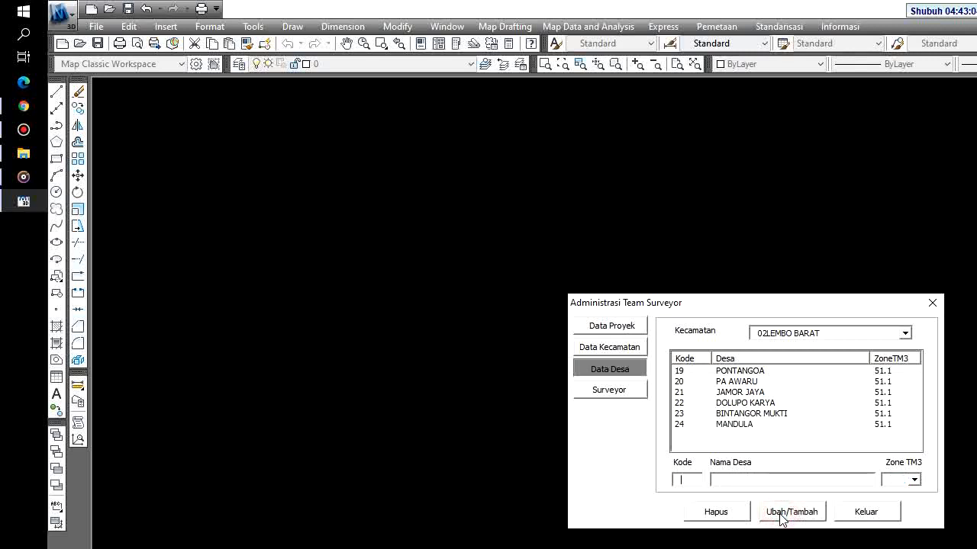
click(853, 335)
click(814, 357)
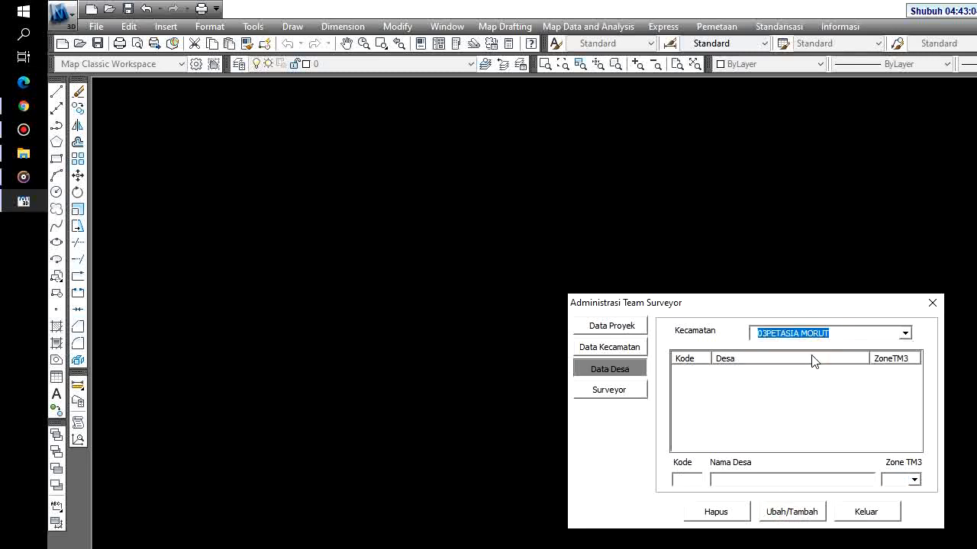
Add village 14 MONDOWE with zone 51.1 to 03PETASIA MORUT
click(692, 477)
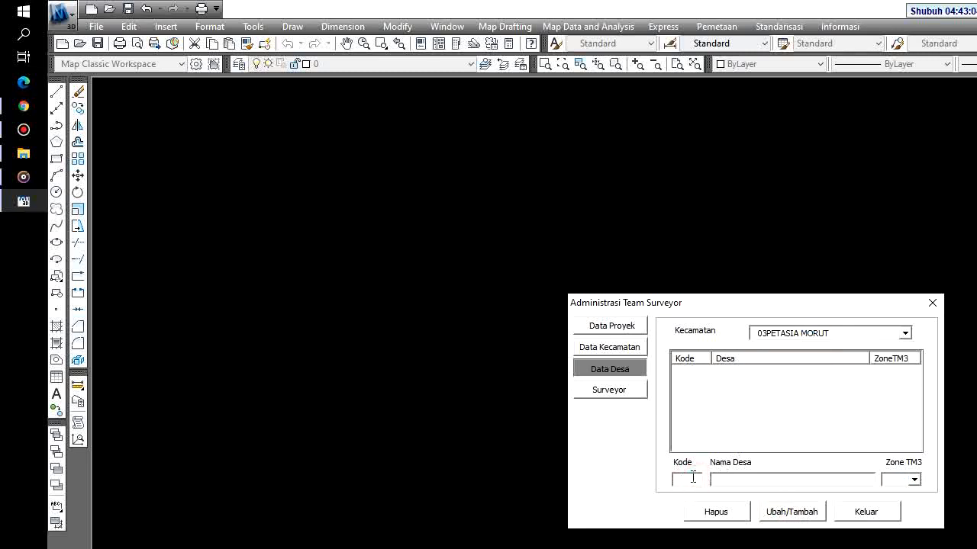
text(14)
key(Tab)
text(MONDO)
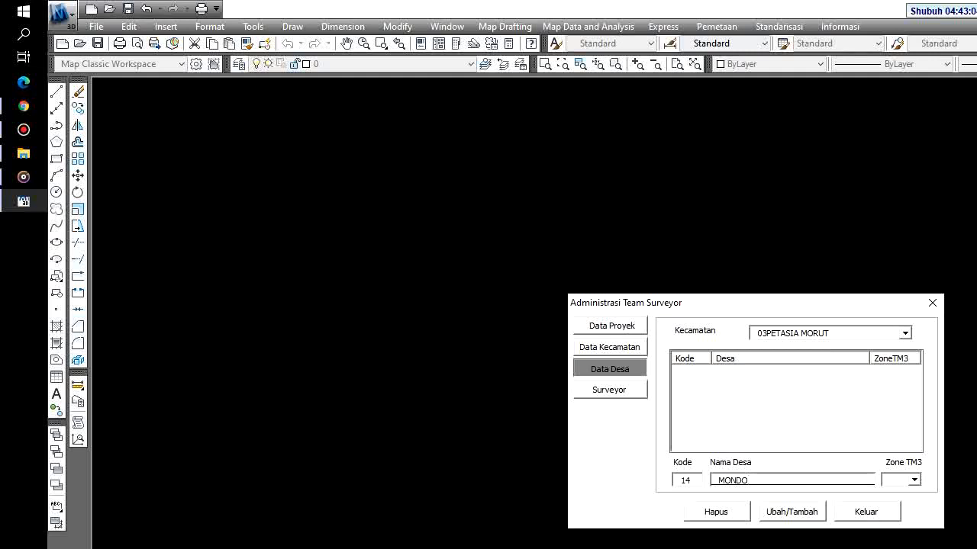
text(WE)
key(Tab)
text(51.)
click(792, 521)
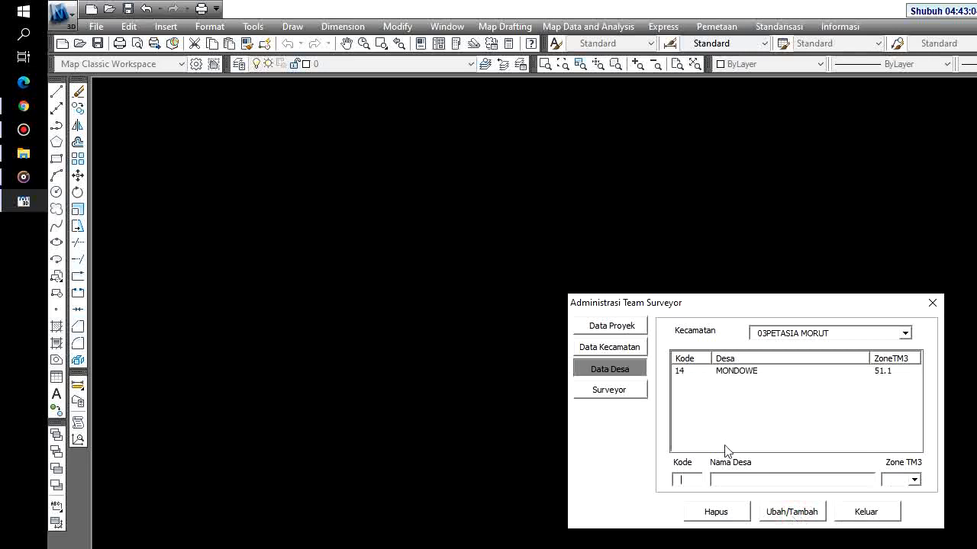
Save a surveyor record with the surveyor's name and NIP, then close the administration window
click(615, 392)
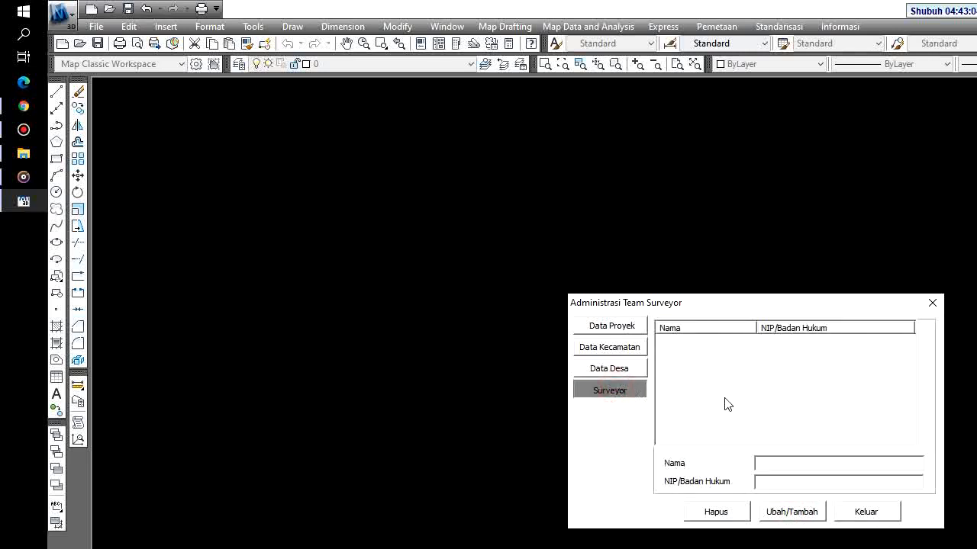
click(777, 464)
key(Tab)
text(1999)
click(785, 514)
click(861, 516)
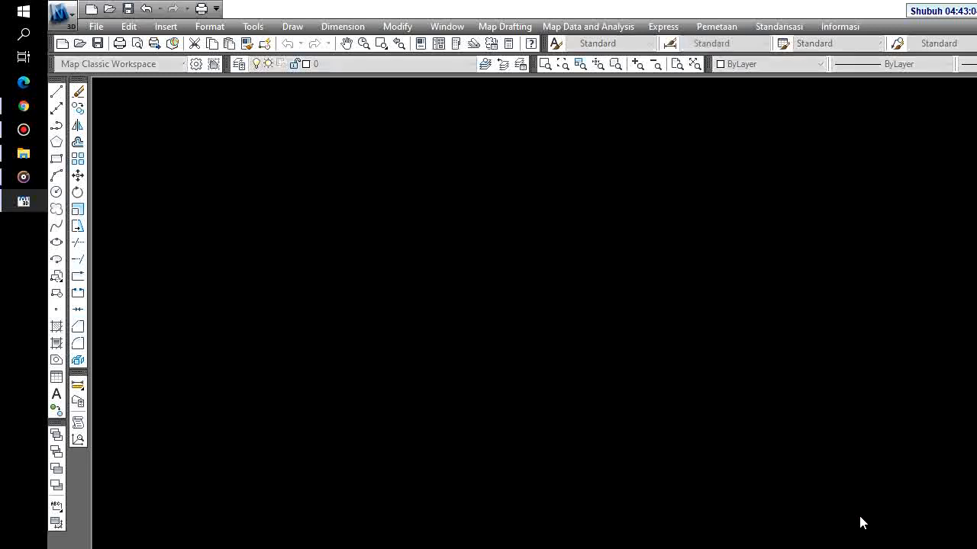
click(23, 154)
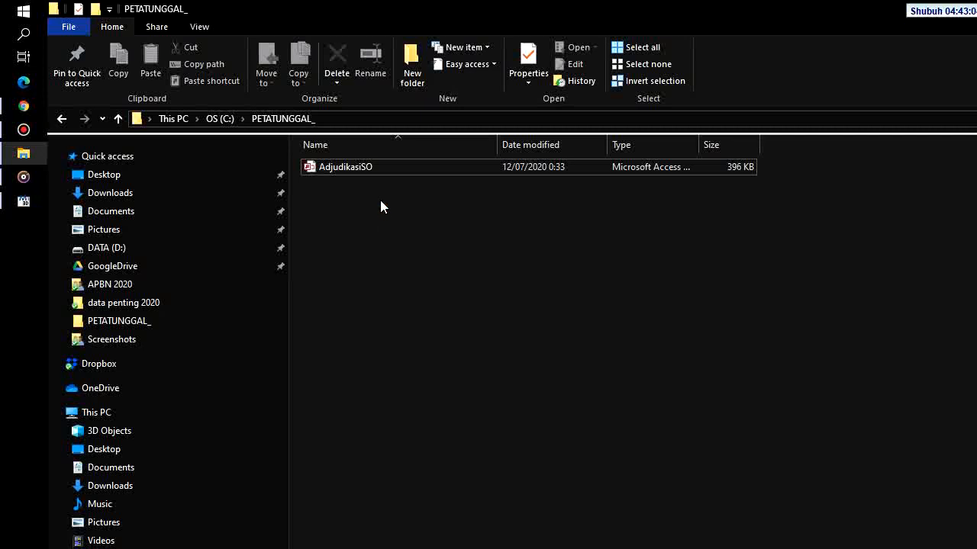
click(360, 167)
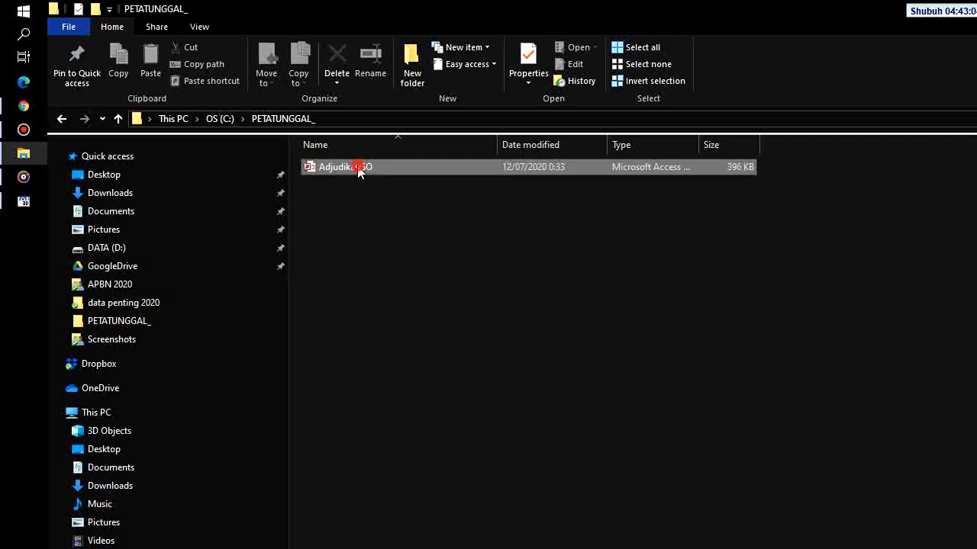
click(458, 209)
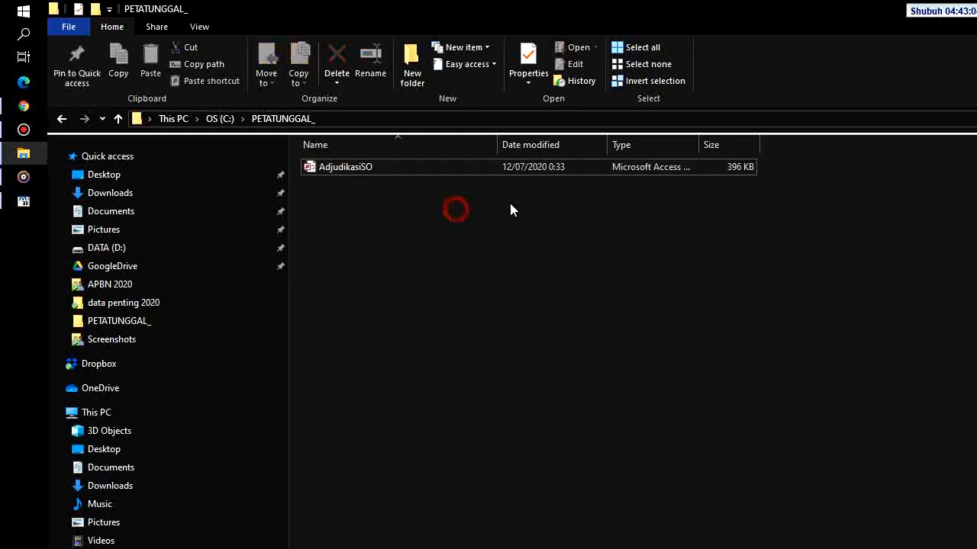
click(354, 170)
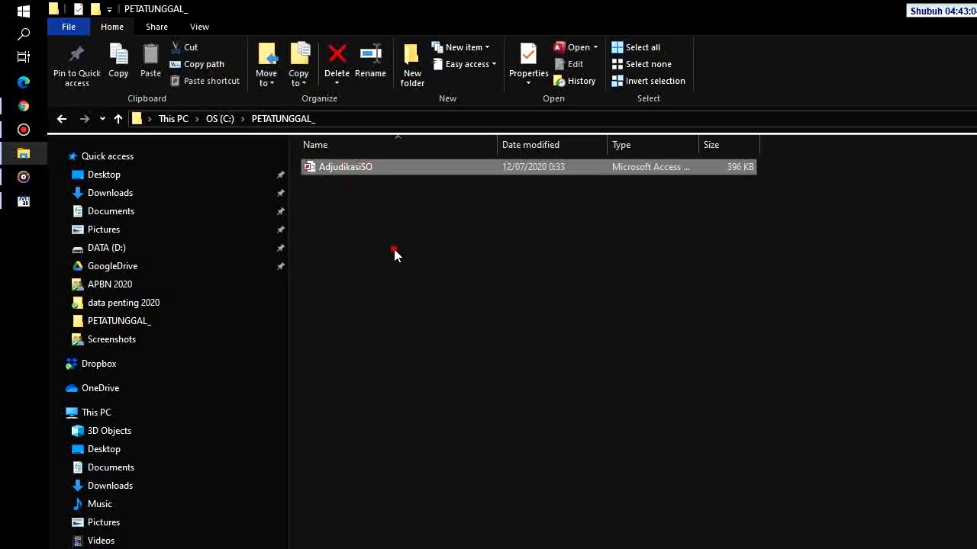
click(534, 249)
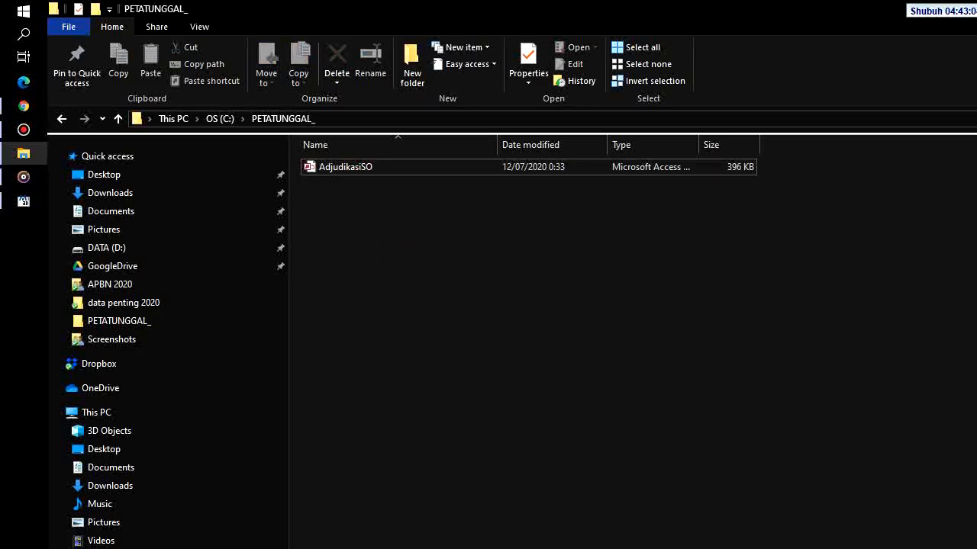
click(976, 10)
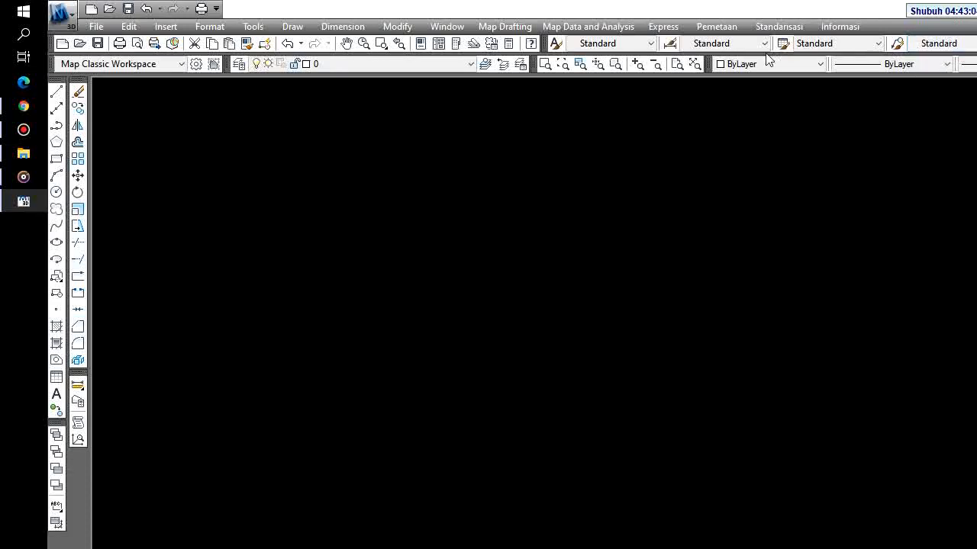
Open Pemetaan > Peta Desa and choose district 03 PETASIA MORUT
click(717, 26)
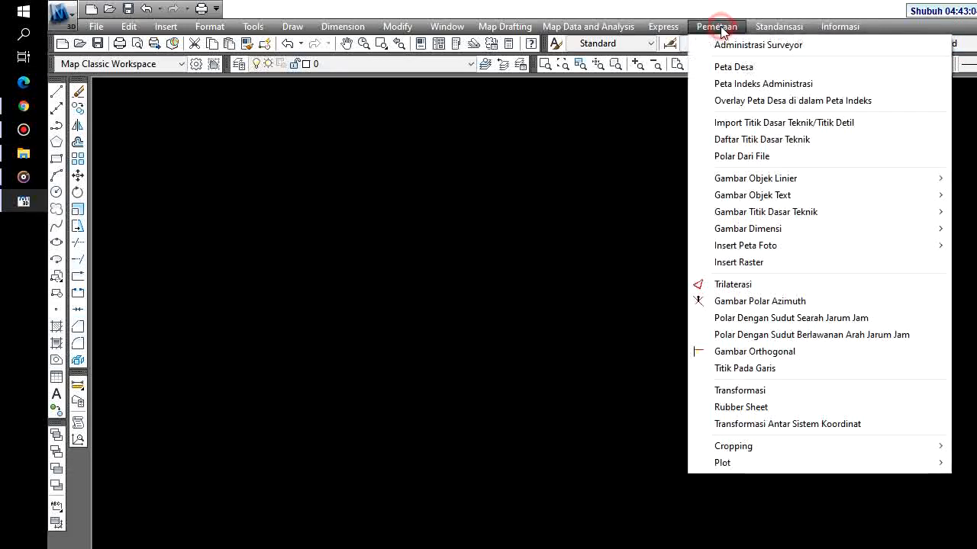
click(740, 67)
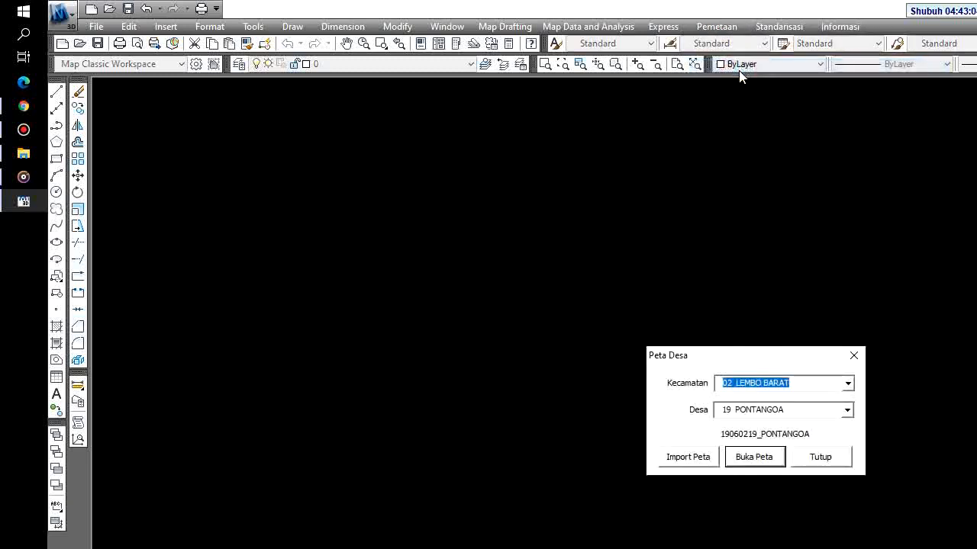
click(848, 384)
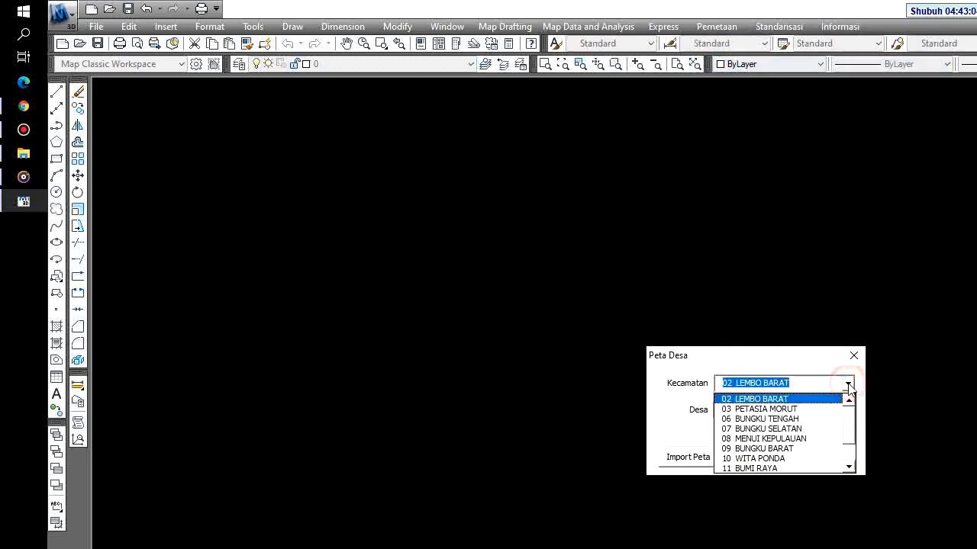
click(848, 384)
click(848, 384)
click(816, 409)
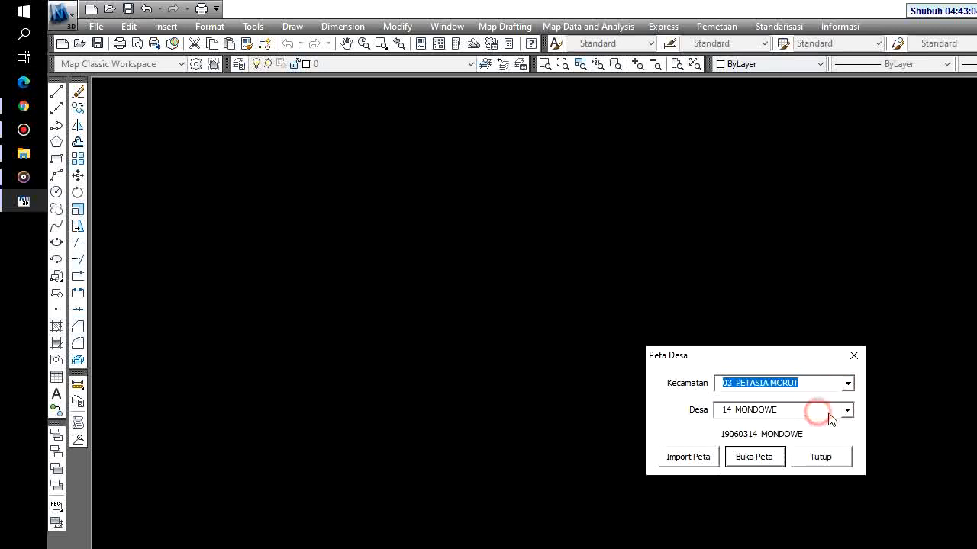
Browse the village and district dropdowns, confirming 14 MONDOWE under 03 PETASIA MORUT
click(846, 412)
click(847, 411)
click(848, 384)
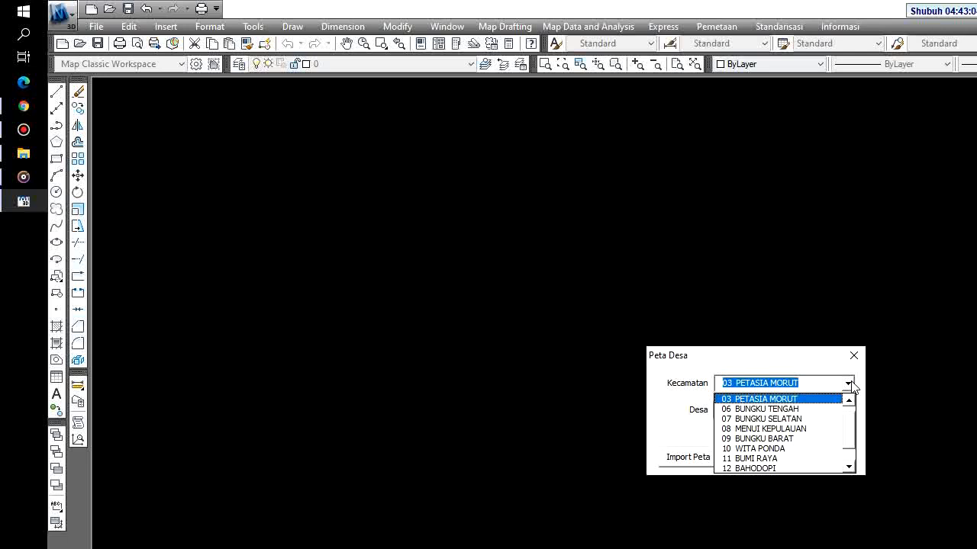
click(852, 383)
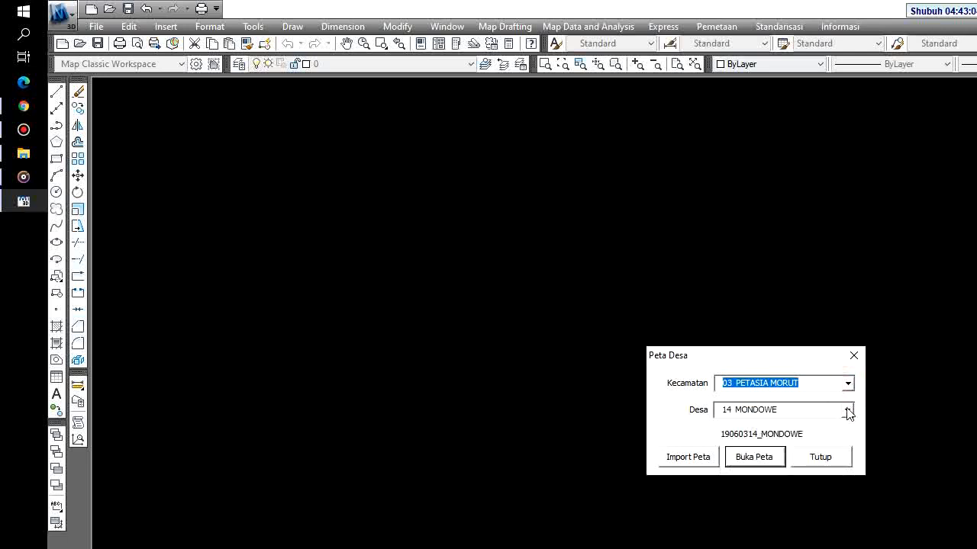
click(847, 411)
click(847, 409)
click(847, 385)
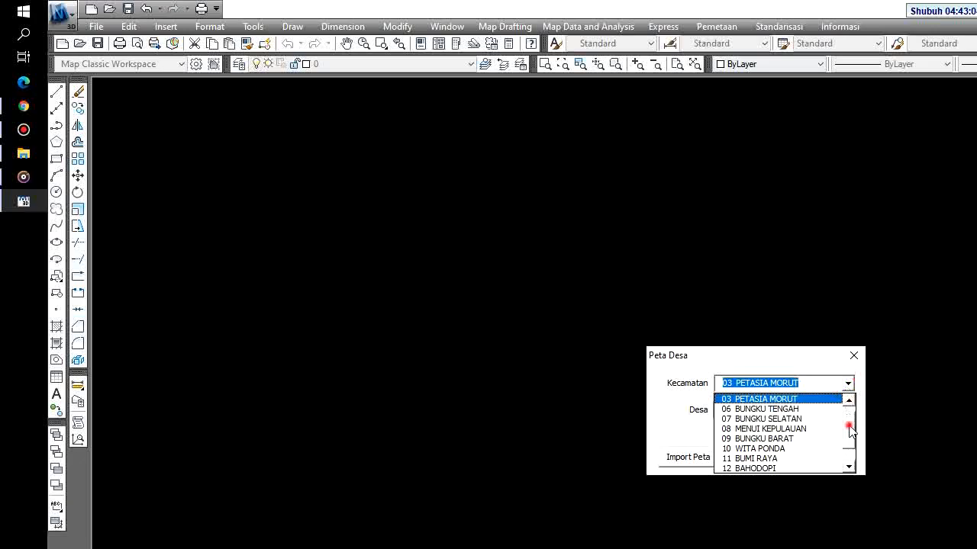